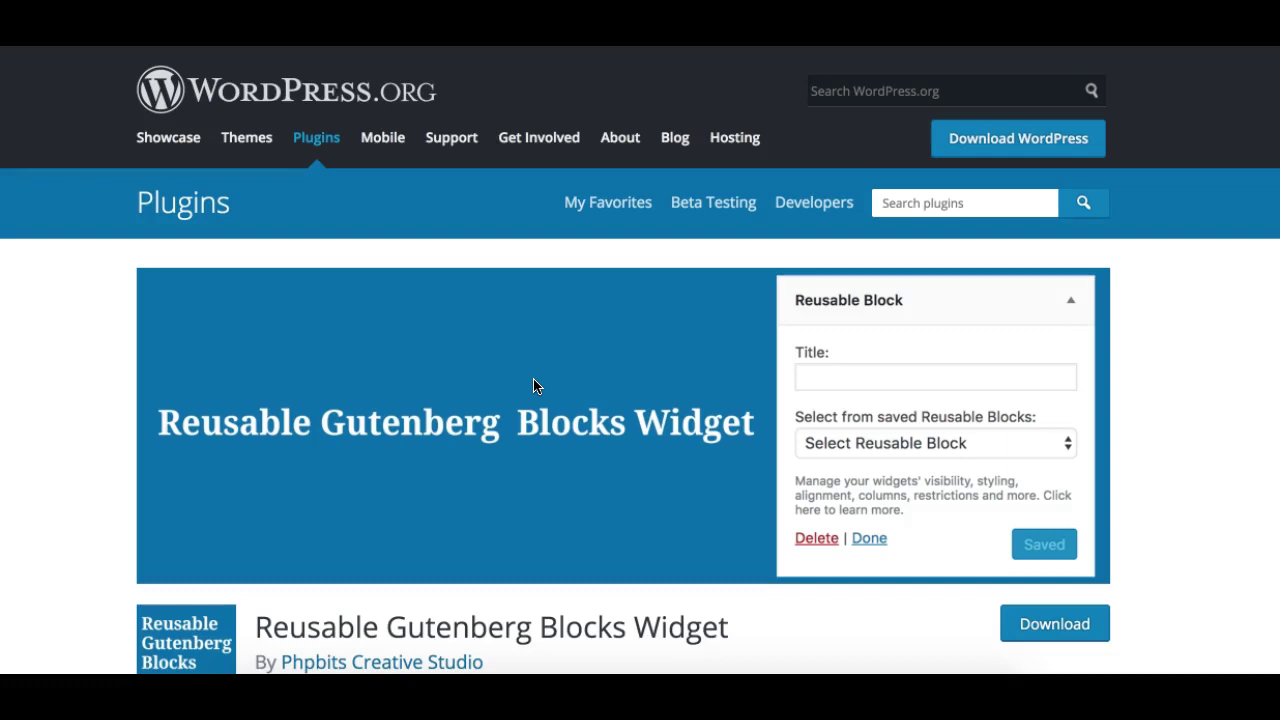
- Insert the five-image My Gallery saved block directly under the Lorem Ipsum heading
{"action": "scroll", "coordinate": [383, 486], "scroll_direction": "down", "scroll_amount": 1}
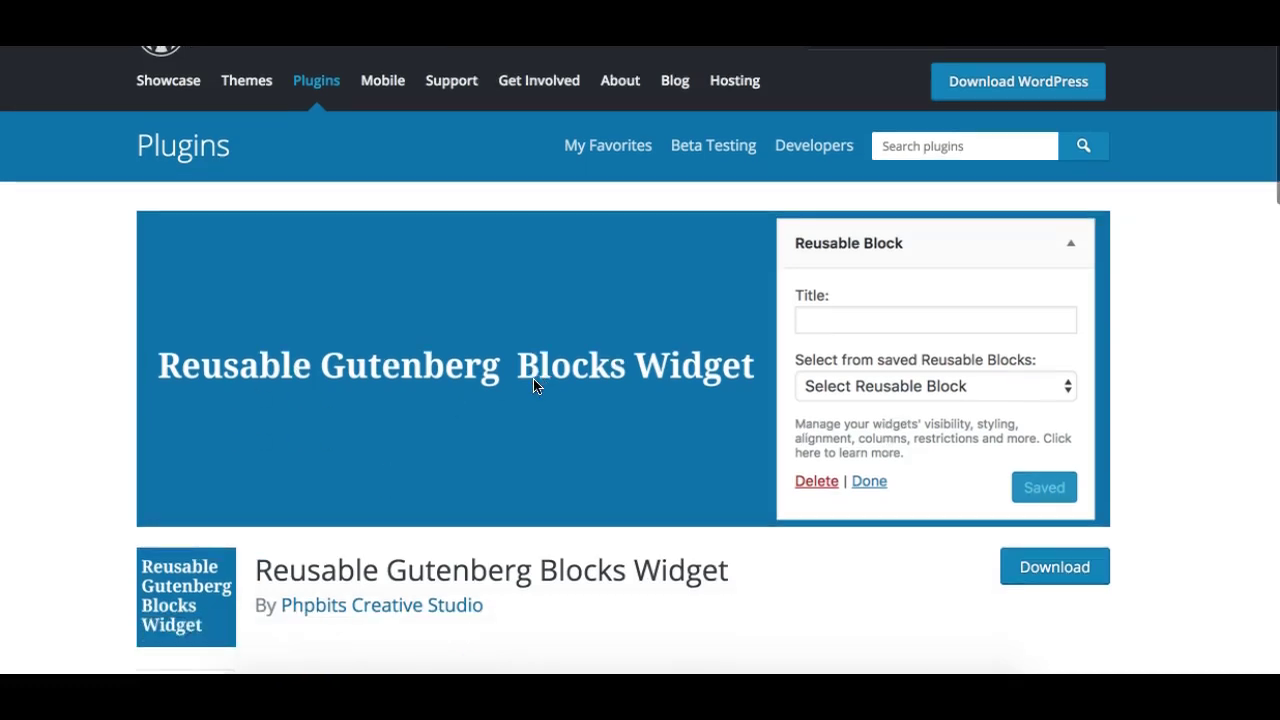
{"action": "scroll", "coordinate": [605, 482], "scroll_direction": "down", "scroll_amount": 2}
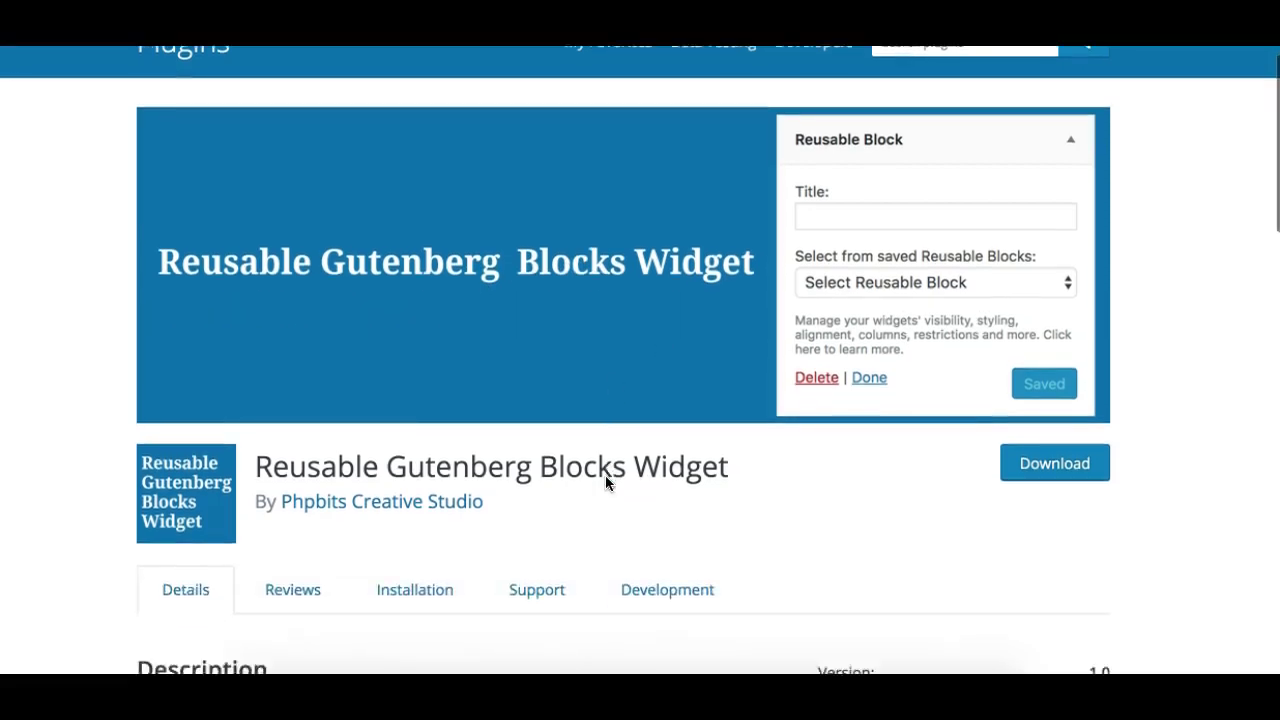
{"action": "scroll", "coordinate": [605, 482], "scroll_direction": "down", "scroll_amount": 1}
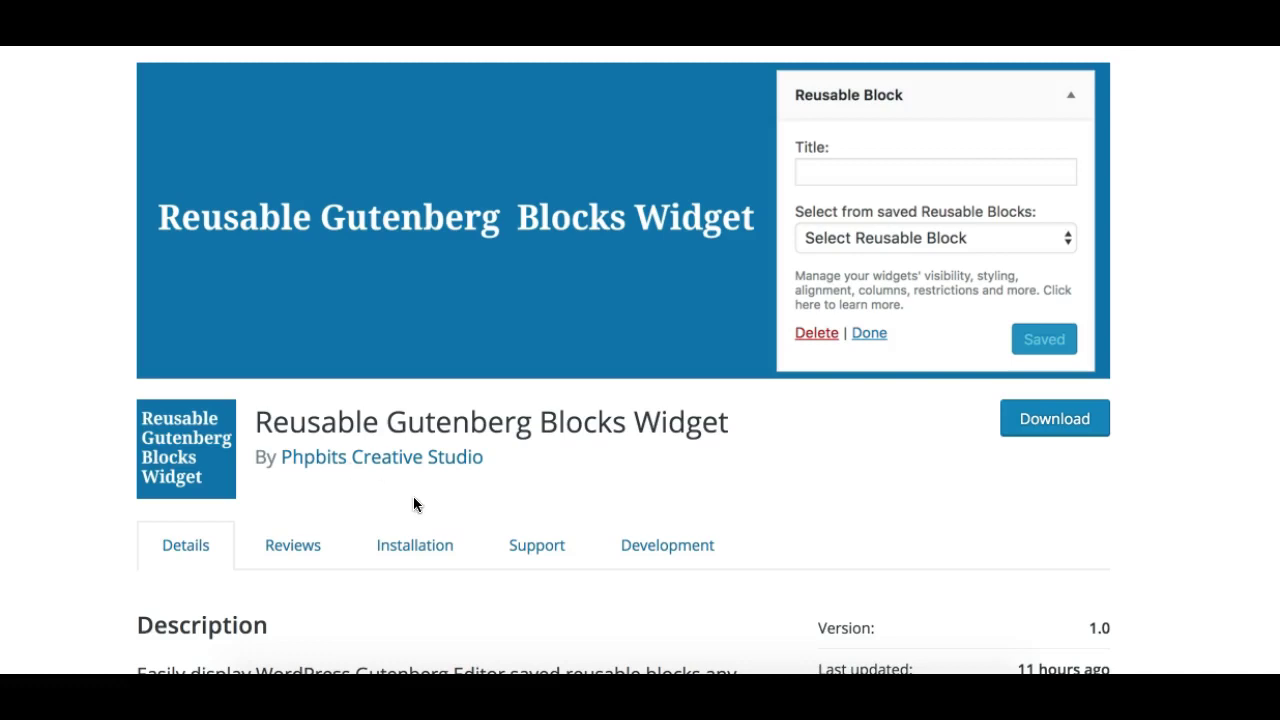
{"action": "scroll", "coordinate": [413, 497], "scroll_direction": "down", "scroll_amount": 5}
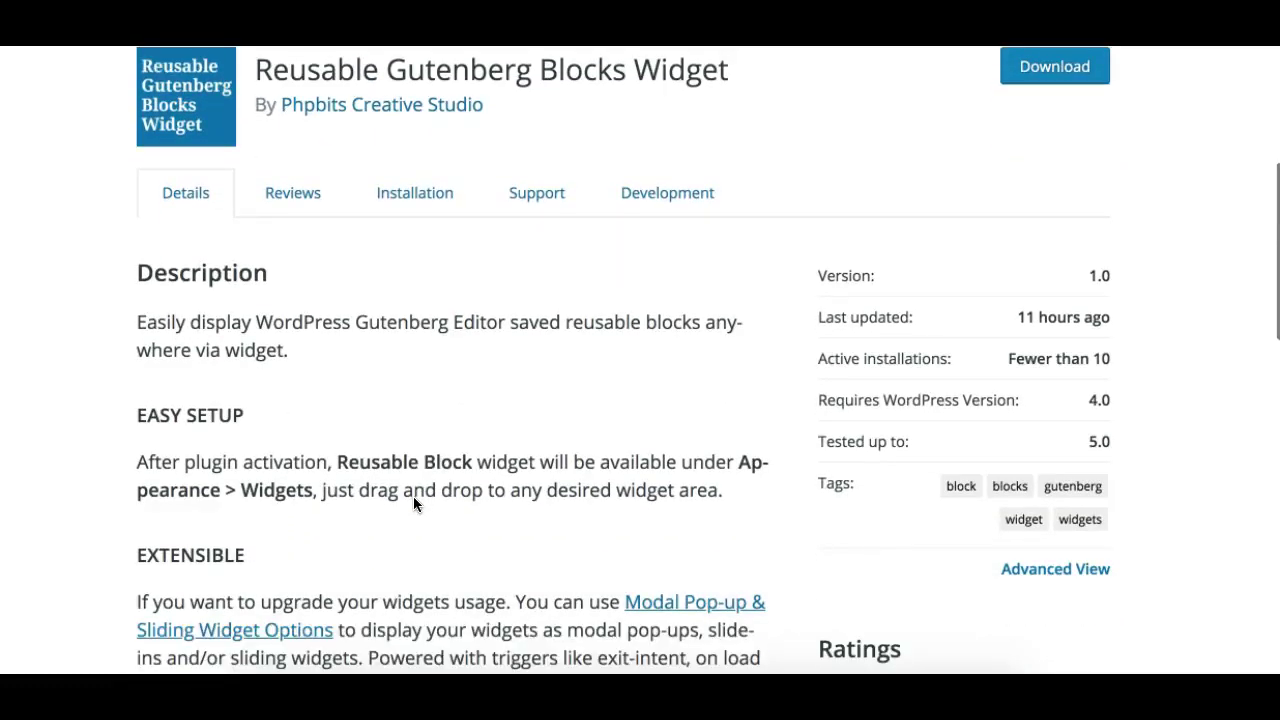
{"action": "scroll", "coordinate": [413, 496], "scroll_direction": "down", "scroll_amount": 5}
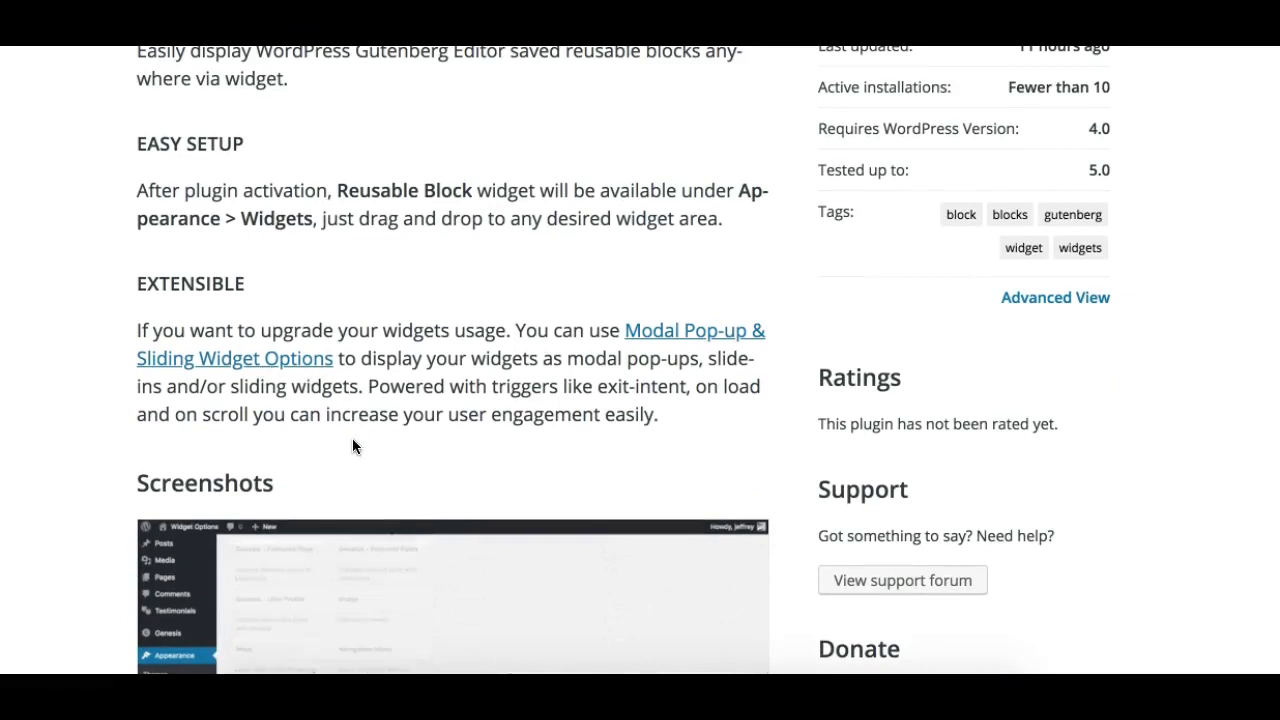
{"action": "scroll", "coordinate": [560, 297], "scroll_direction": "up", "scroll_amount": 2}
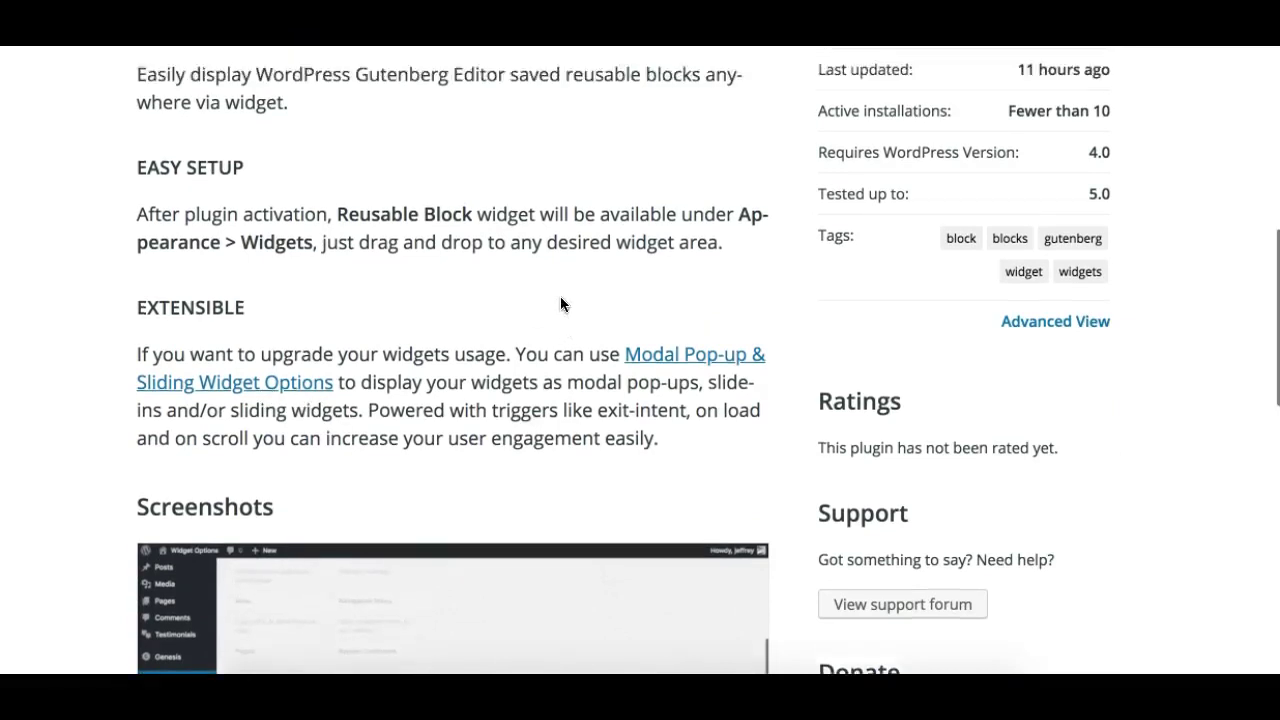
{"action": "scroll", "coordinate": [560, 304], "scroll_direction": "up", "scroll_amount": 7}
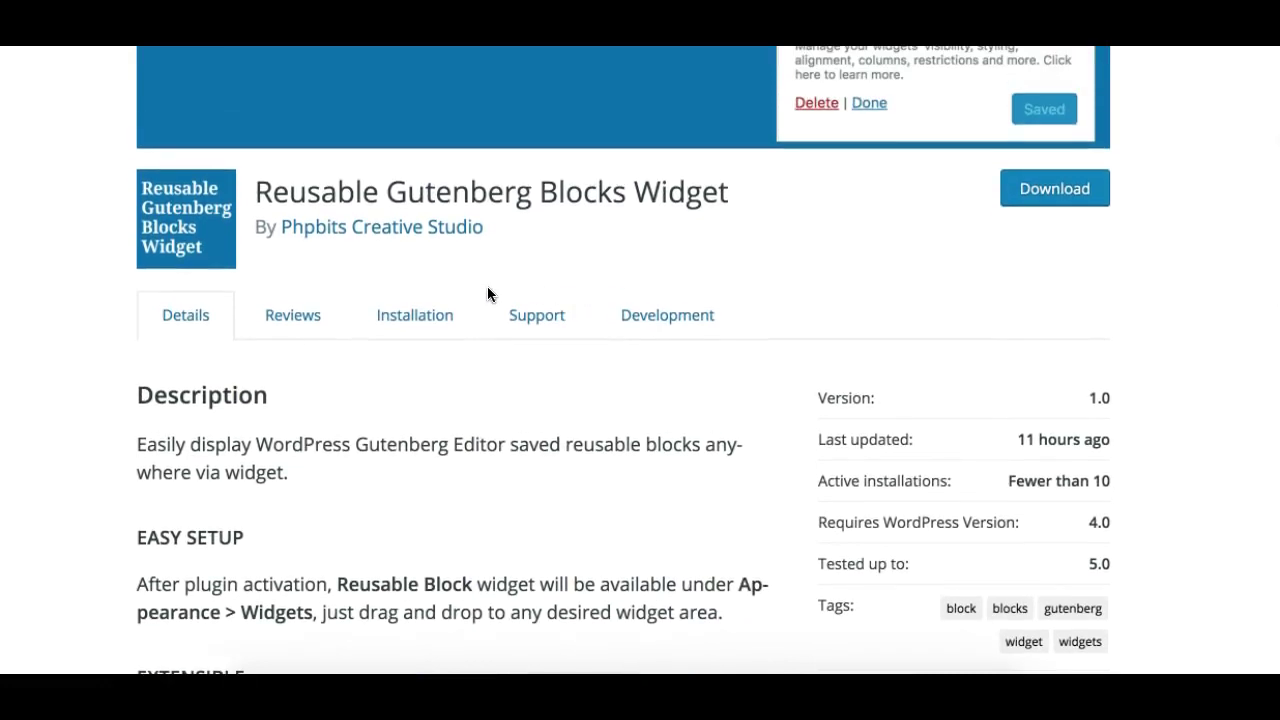
{"action": "scroll", "coordinate": [491, 428], "scroll_direction": "down", "scroll_amount": 2}
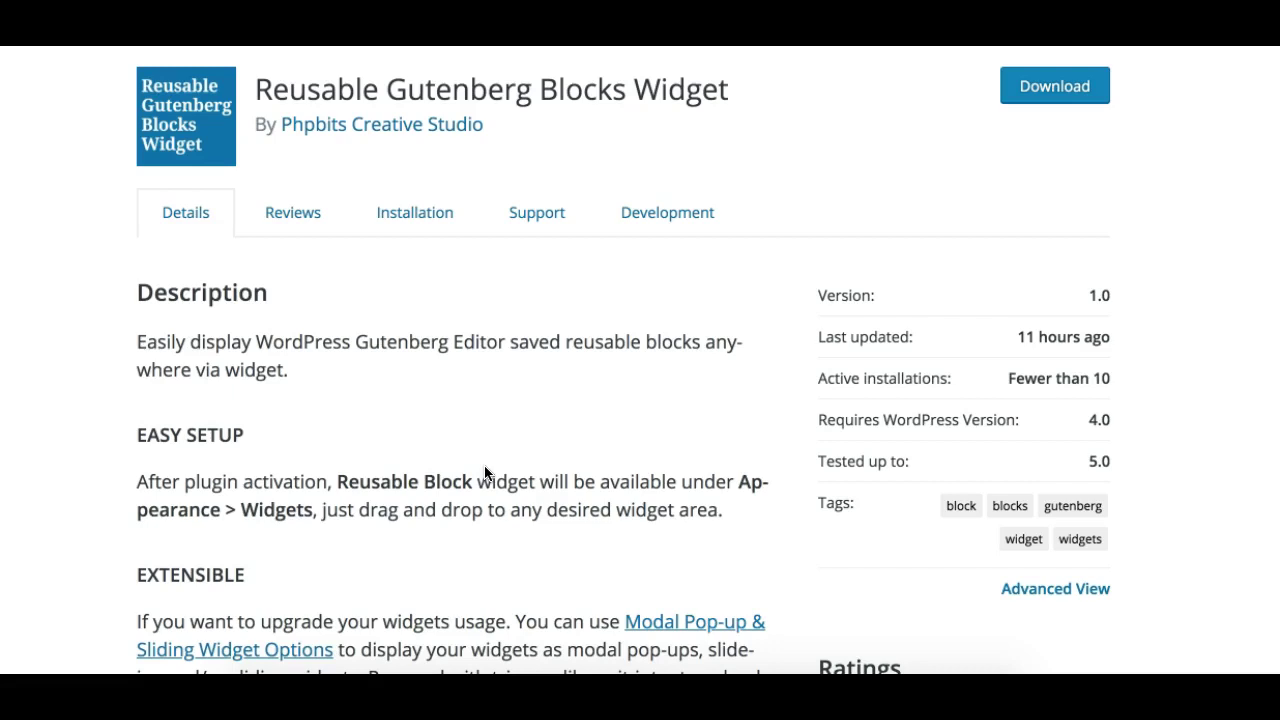
{"action": "scroll", "coordinate": [526, 497], "scroll_direction": "up", "scroll_amount": 3}
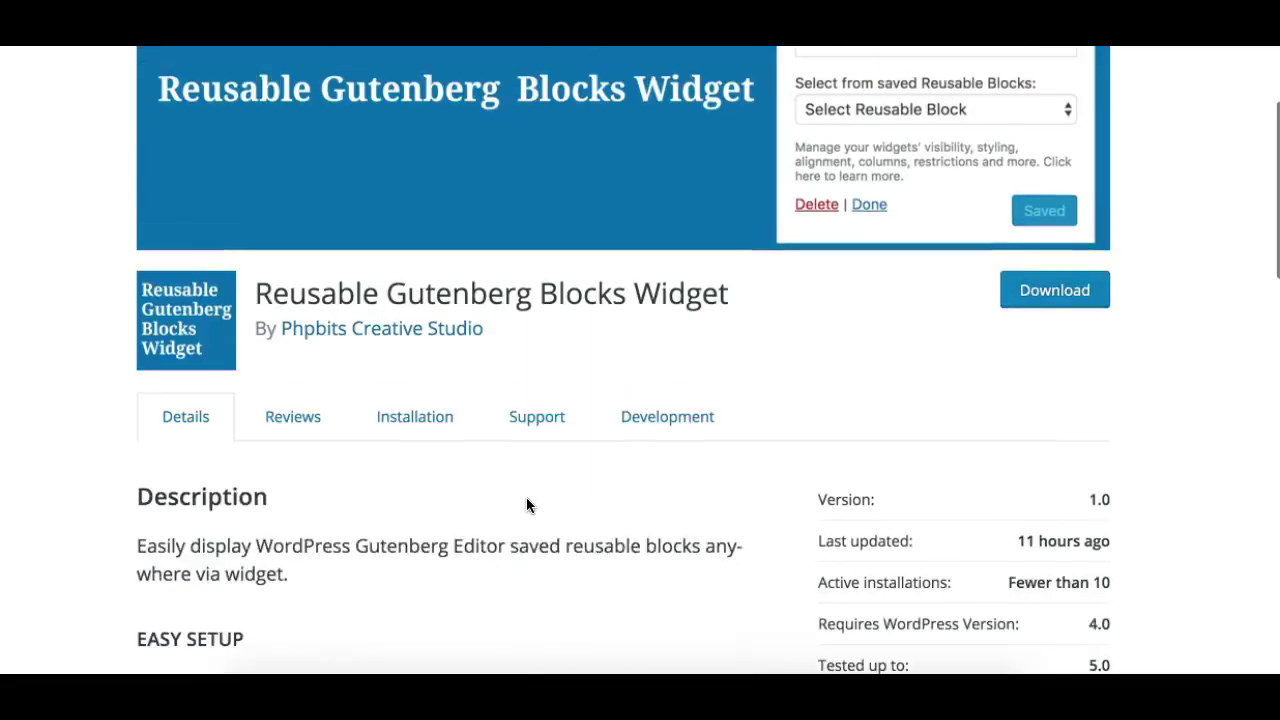
{"action": "scroll", "coordinate": [526, 497], "scroll_direction": "up", "scroll_amount": 2}
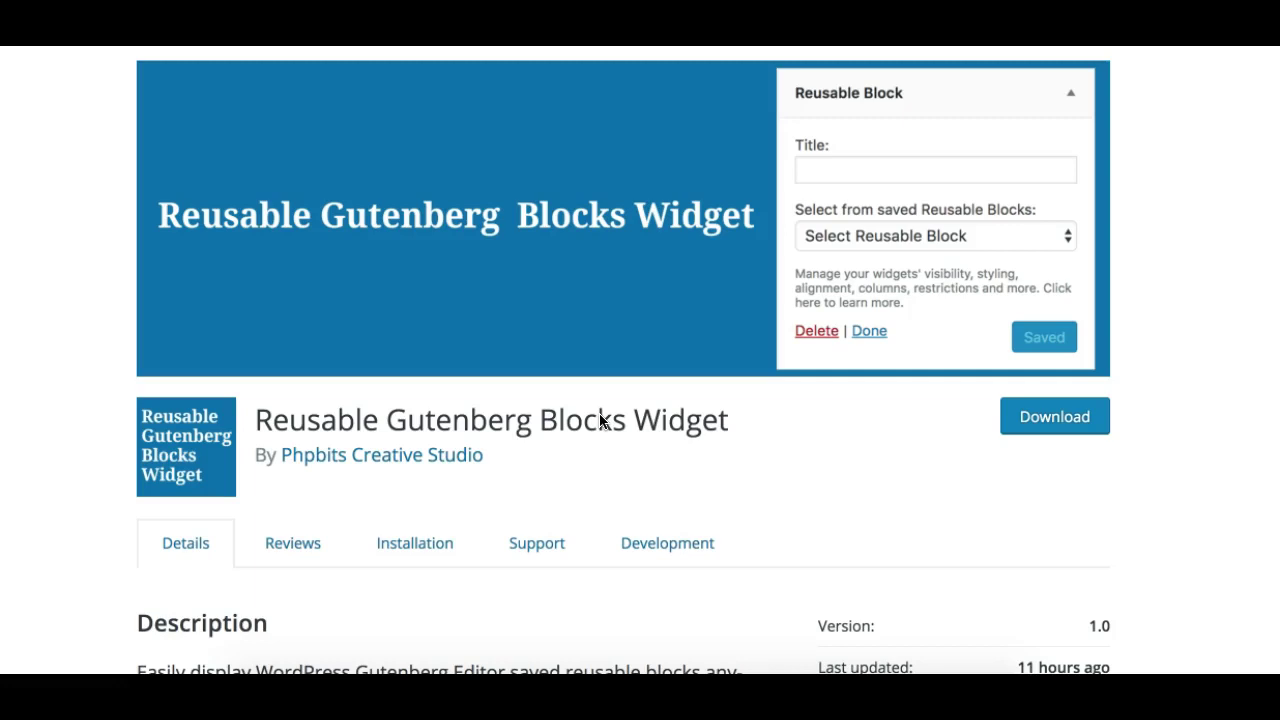
{"action": "scroll", "coordinate": [659, 448], "scroll_direction": "down", "scroll_amount": 5}
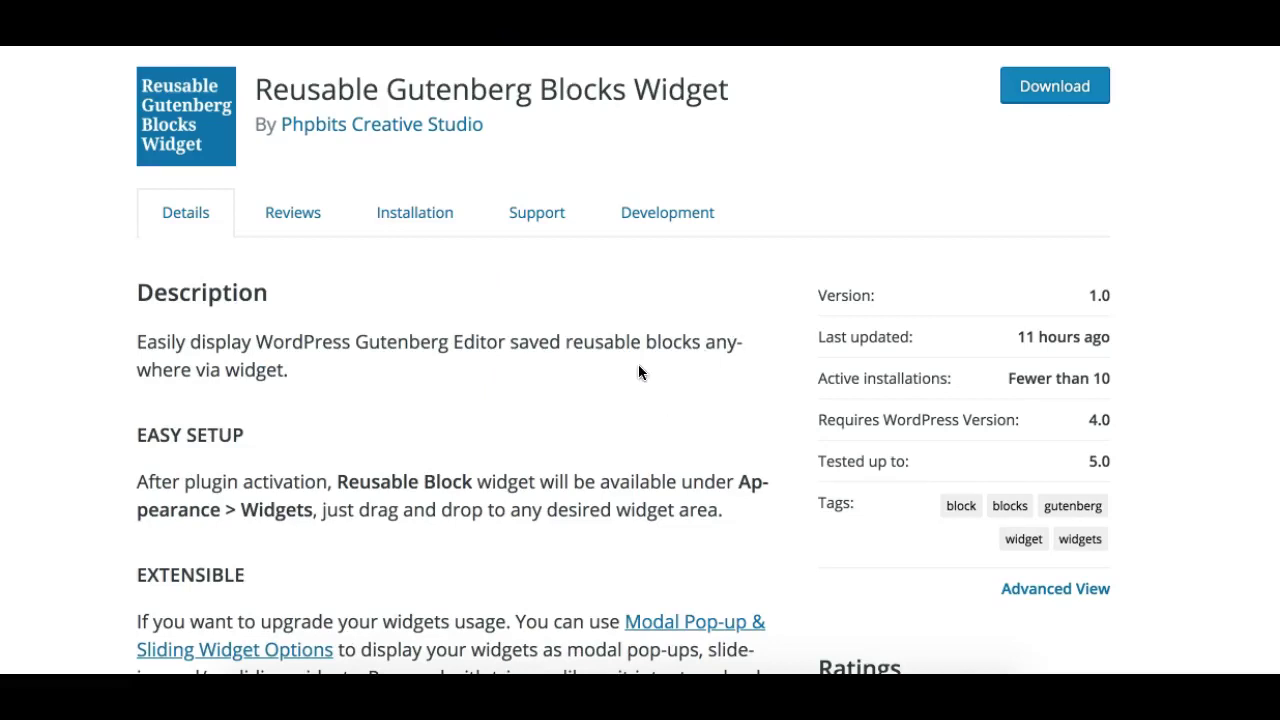
{"action": "scroll", "coordinate": [638, 366], "scroll_direction": "down", "scroll_amount": 5}
{"action": "scroll", "coordinate": [639, 370], "scroll_direction": "down", "scroll_amount": 7}
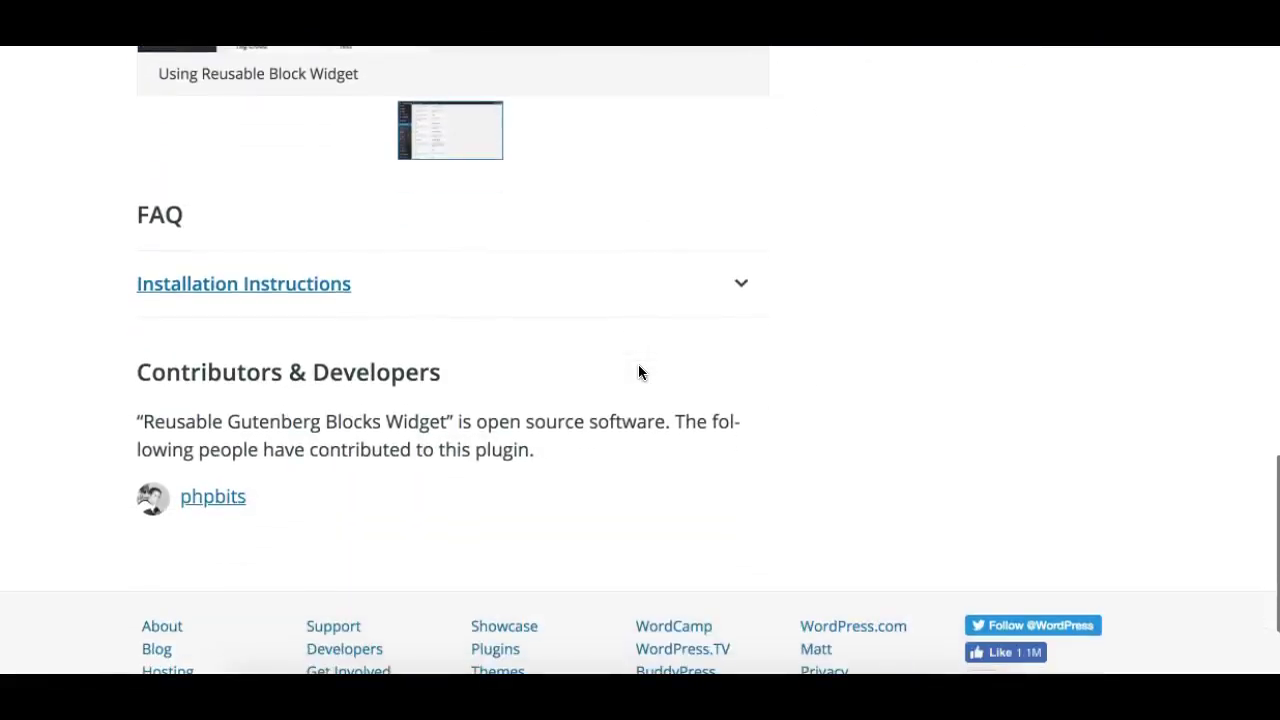
{"action": "scroll", "coordinate": [639, 372], "scroll_direction": "up", "scroll_amount": 10}
{"action": "scroll", "coordinate": [638, 364], "scroll_direction": "up", "scroll_amount": 3}
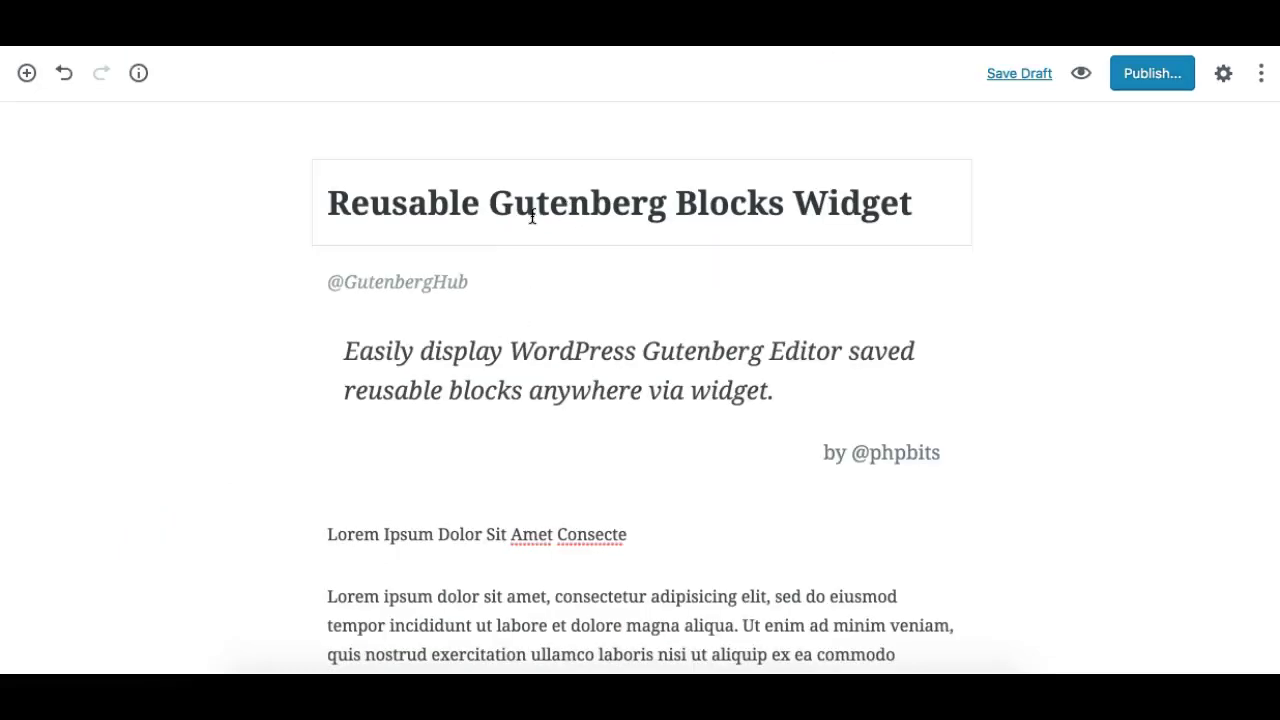
{"action": "scroll", "coordinate": [507, 514], "scroll_direction": "down", "scroll_amount": 2}
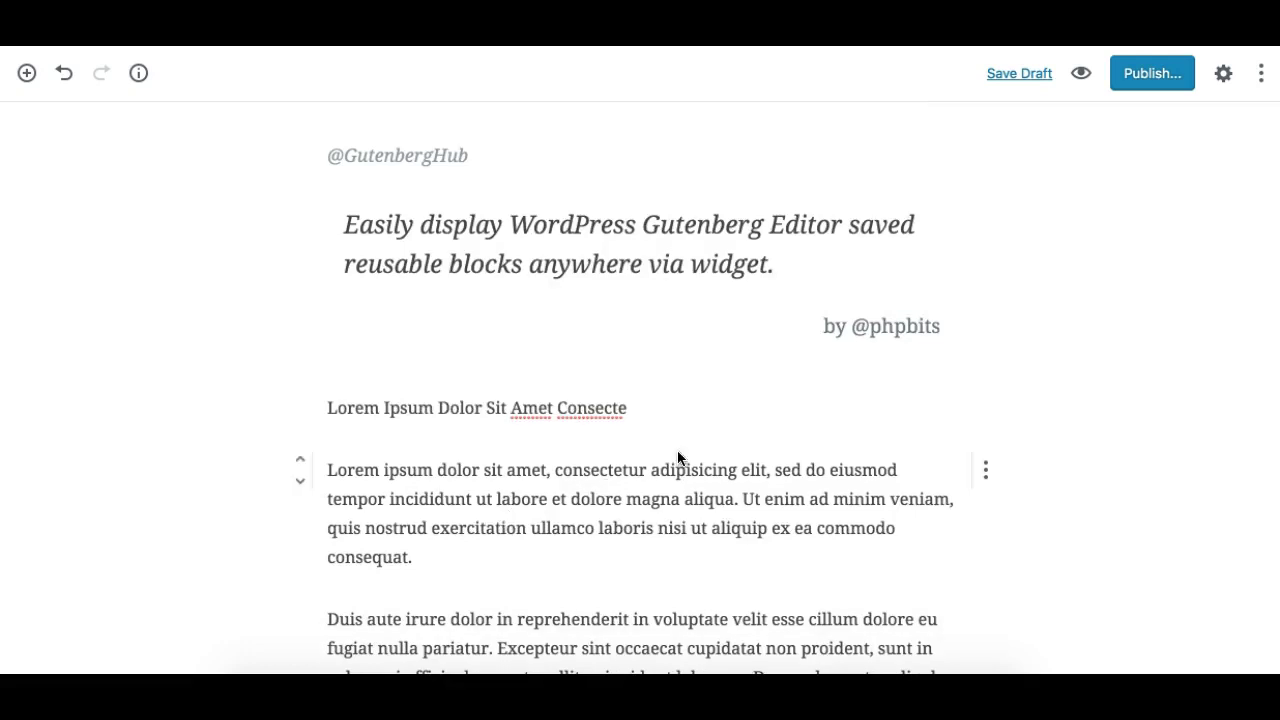
{"action": "left_click", "coordinate": [631, 407]}
{"action": "left_click", "coordinate": [27, 73]}
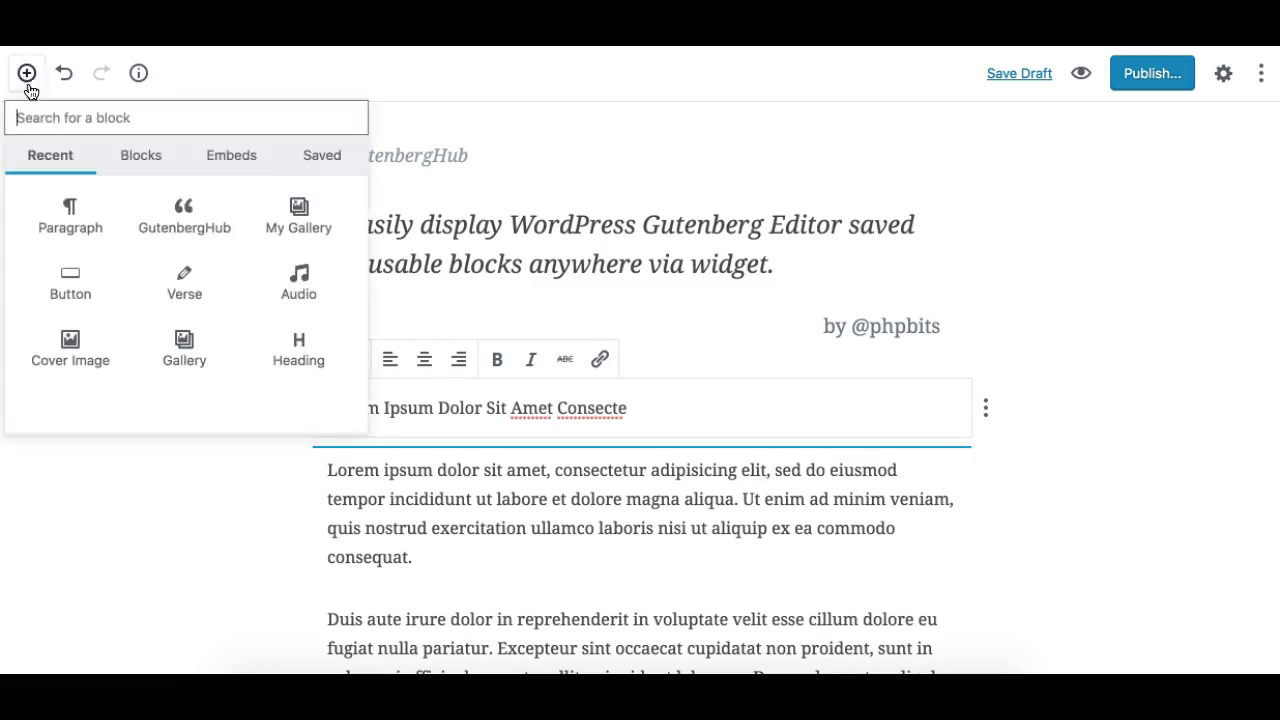
{"action": "left_click", "coordinate": [326, 160]}
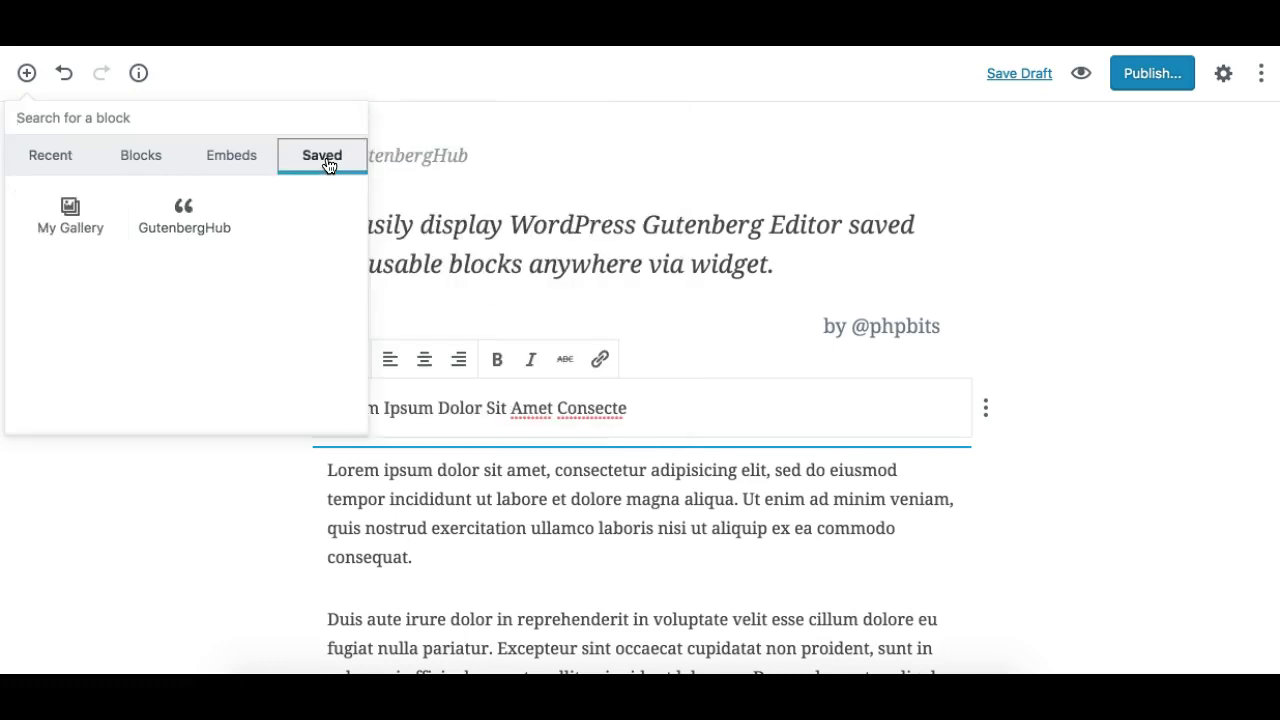
{"action": "left_click", "coordinate": [92, 228]}
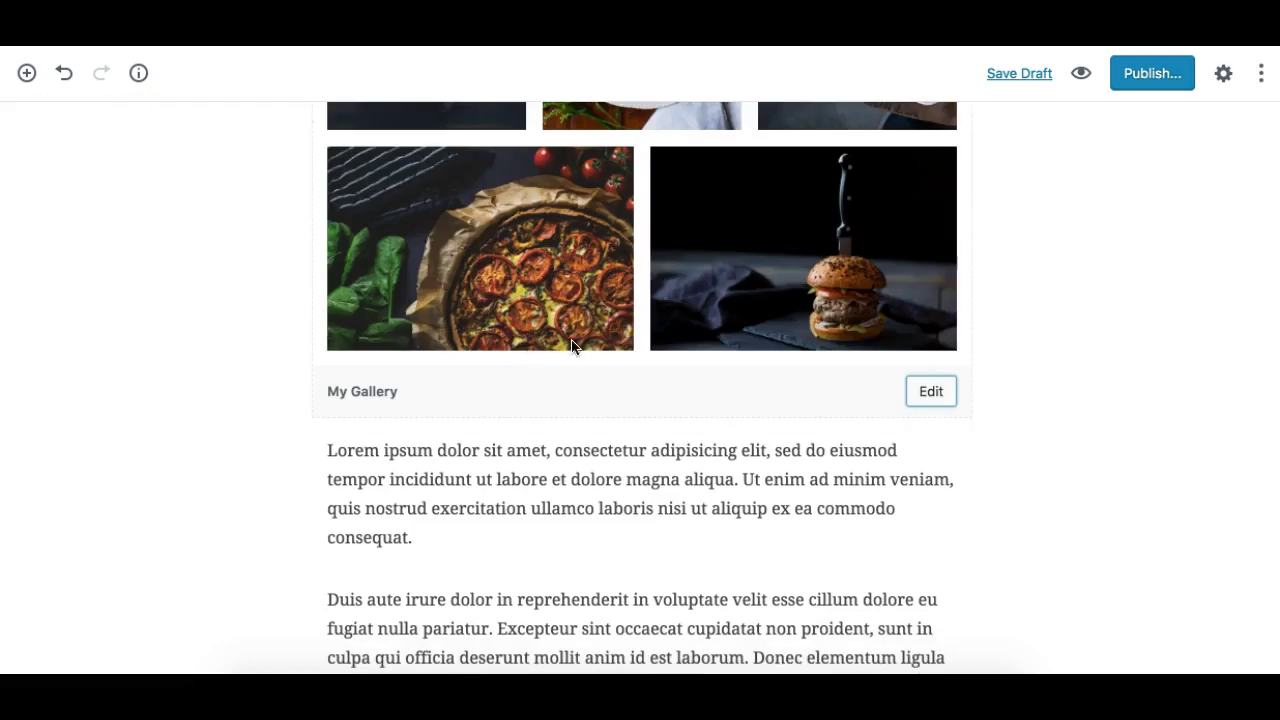
{"action": "scroll", "coordinate": [633, 419], "scroll_direction": "down", "scroll_amount": 5}
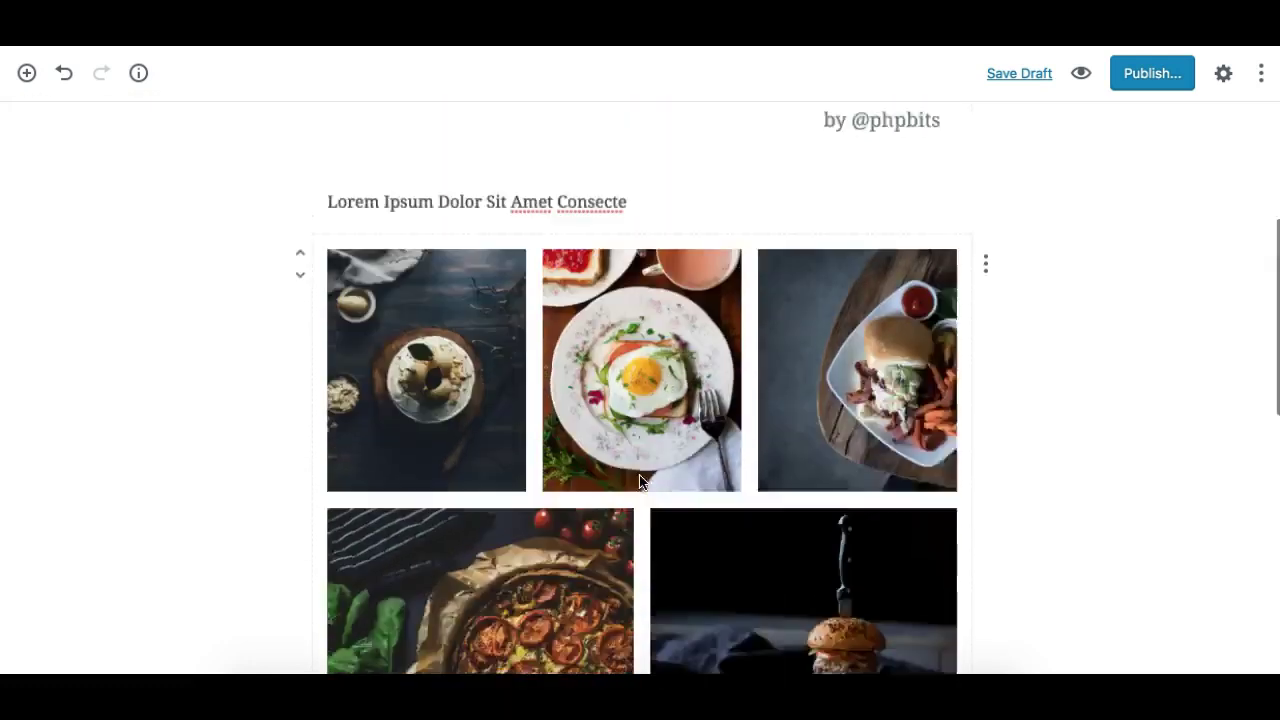
{"action": "scroll", "coordinate": [639, 480], "scroll_direction": "down", "scroll_amount": 4}
{"action": "scroll", "coordinate": [600, 360], "scroll_direction": "up", "scroll_amount": 2}
{"action": "scroll", "coordinate": [574, 383], "scroll_direction": "down", "scroll_amount": 4}
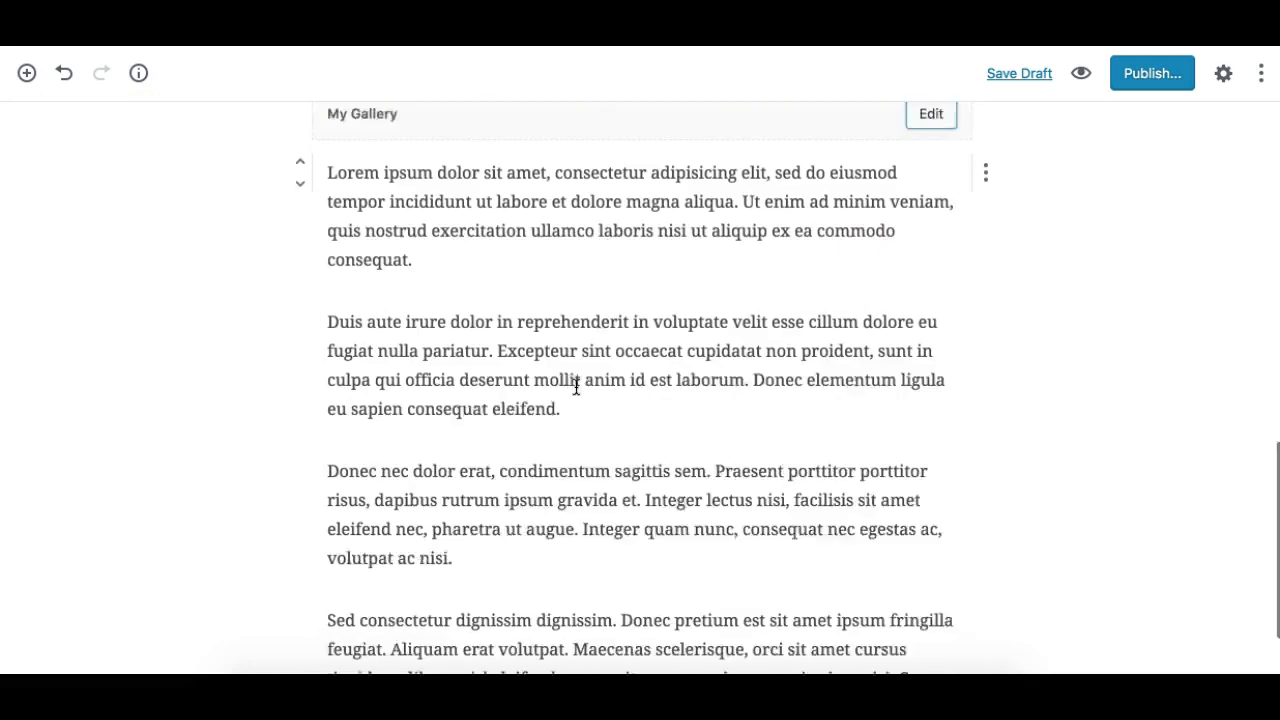
- Insert the GutenbergHub reusable block below the second Lorem paragraph
{"action": "left_click", "coordinate": [580, 378]}
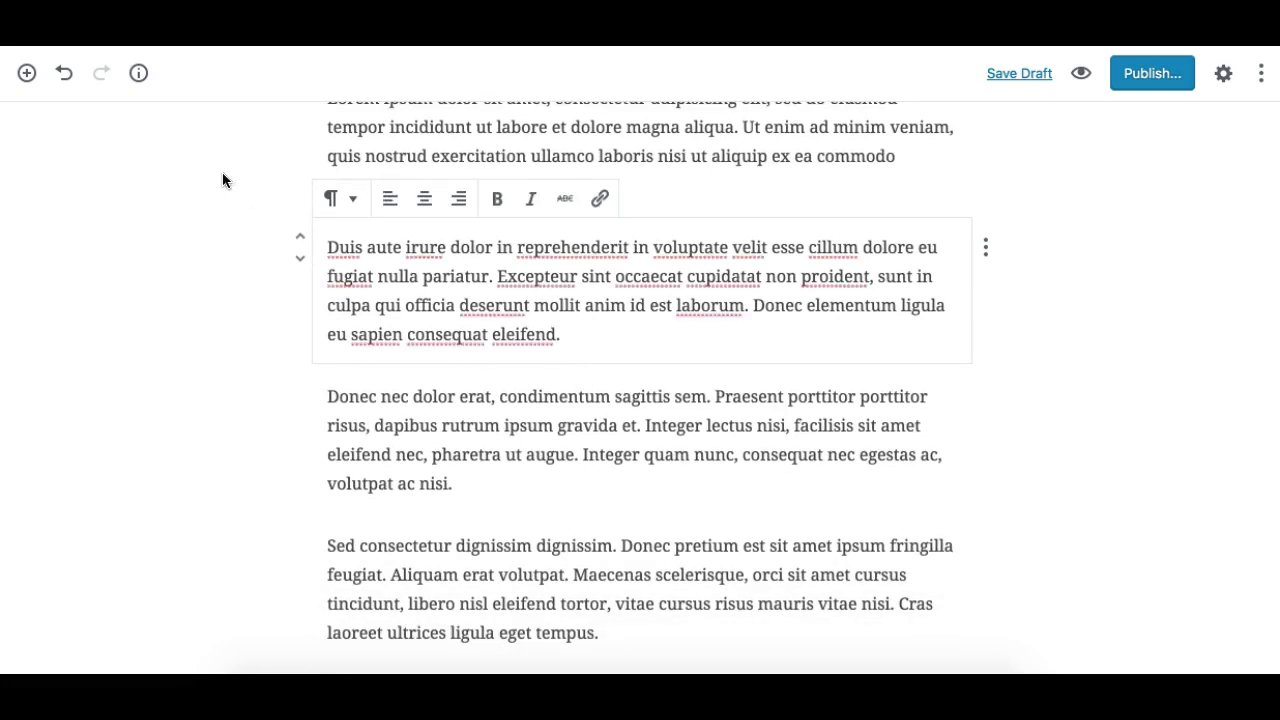
{"action": "left_click", "coordinate": [27, 74]}
{"action": "mouse_move", "coordinate": [266, 205]}
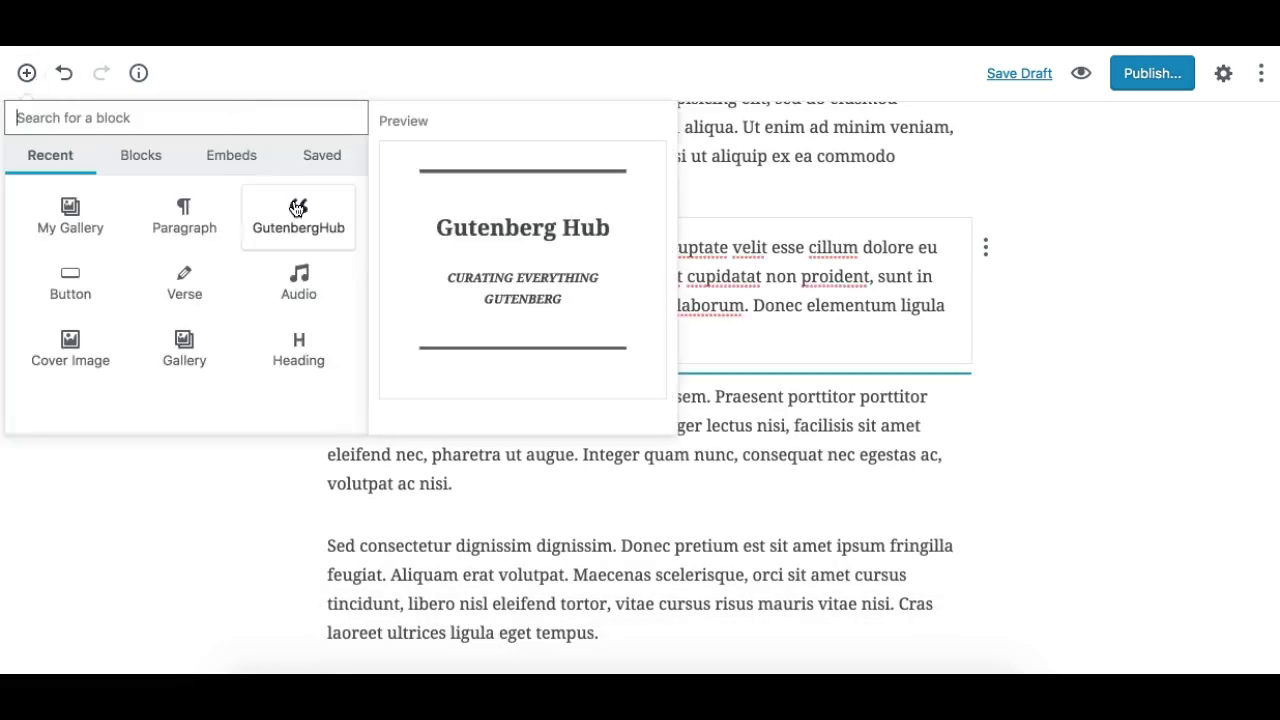
{"action": "left_click", "coordinate": [271, 233]}
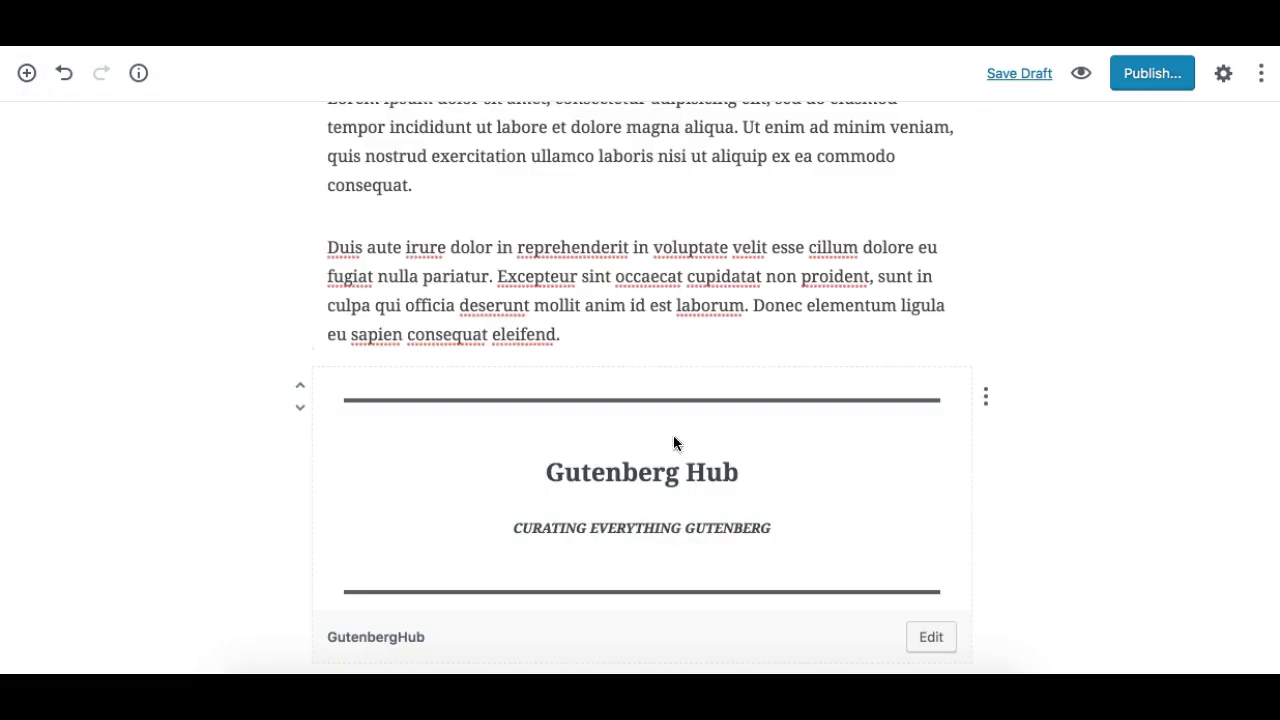
{"action": "scroll", "coordinate": [645, 527], "scroll_direction": "down", "scroll_amount": 1}
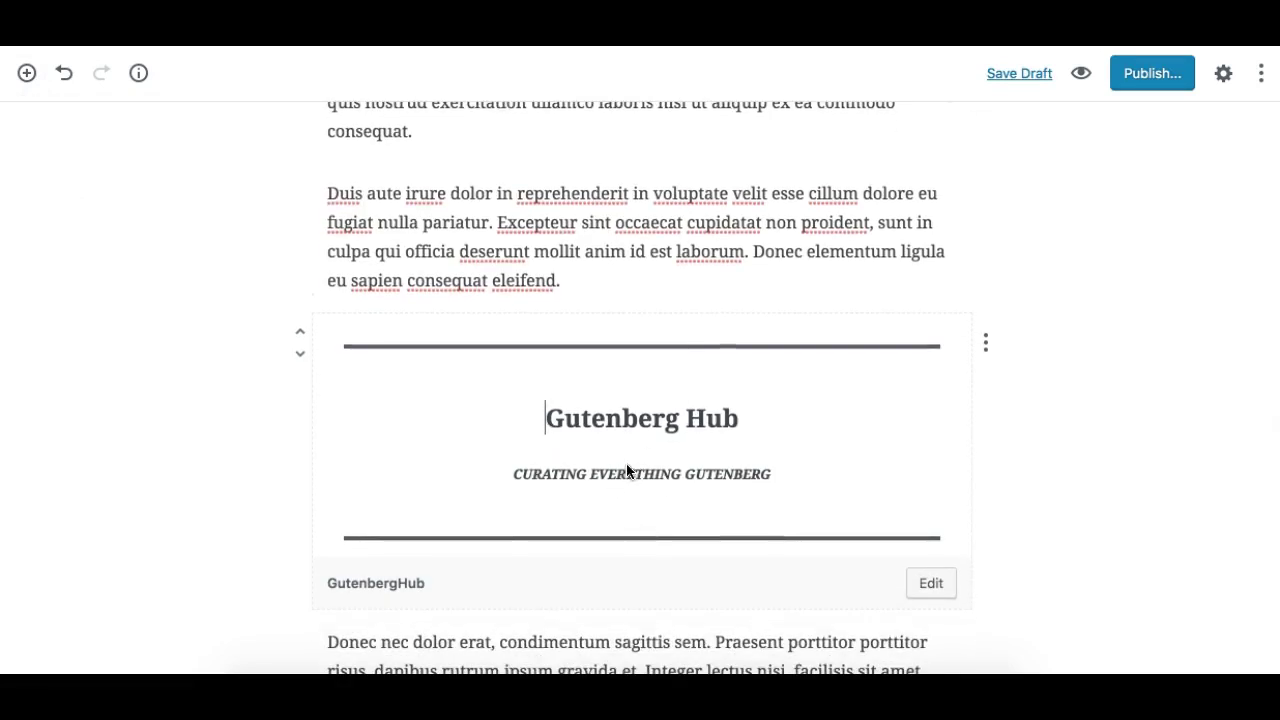
{"action": "scroll", "coordinate": [622, 468], "scroll_direction": "down", "scroll_amount": 3}
{"action": "scroll", "coordinate": [622, 331], "scroll_direction": "up", "scroll_amount": 15}
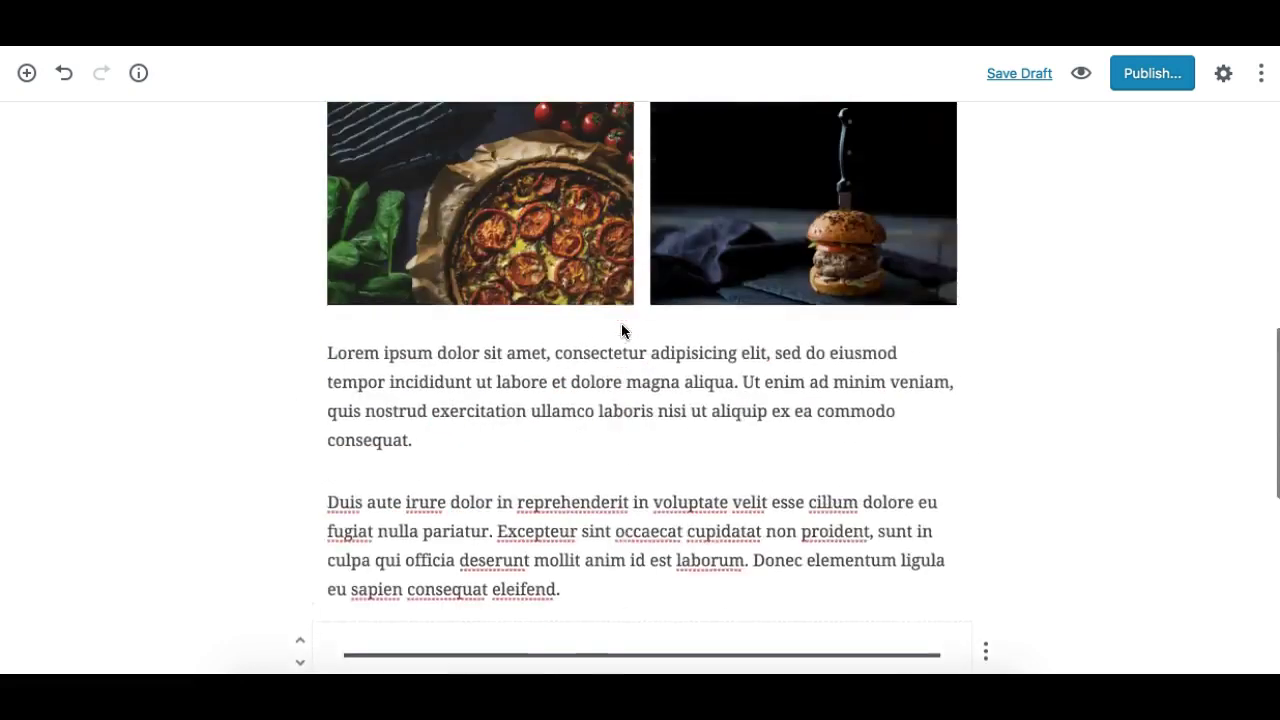
{"action": "scroll", "coordinate": [622, 331], "scroll_direction": "down", "scroll_amount": 1}
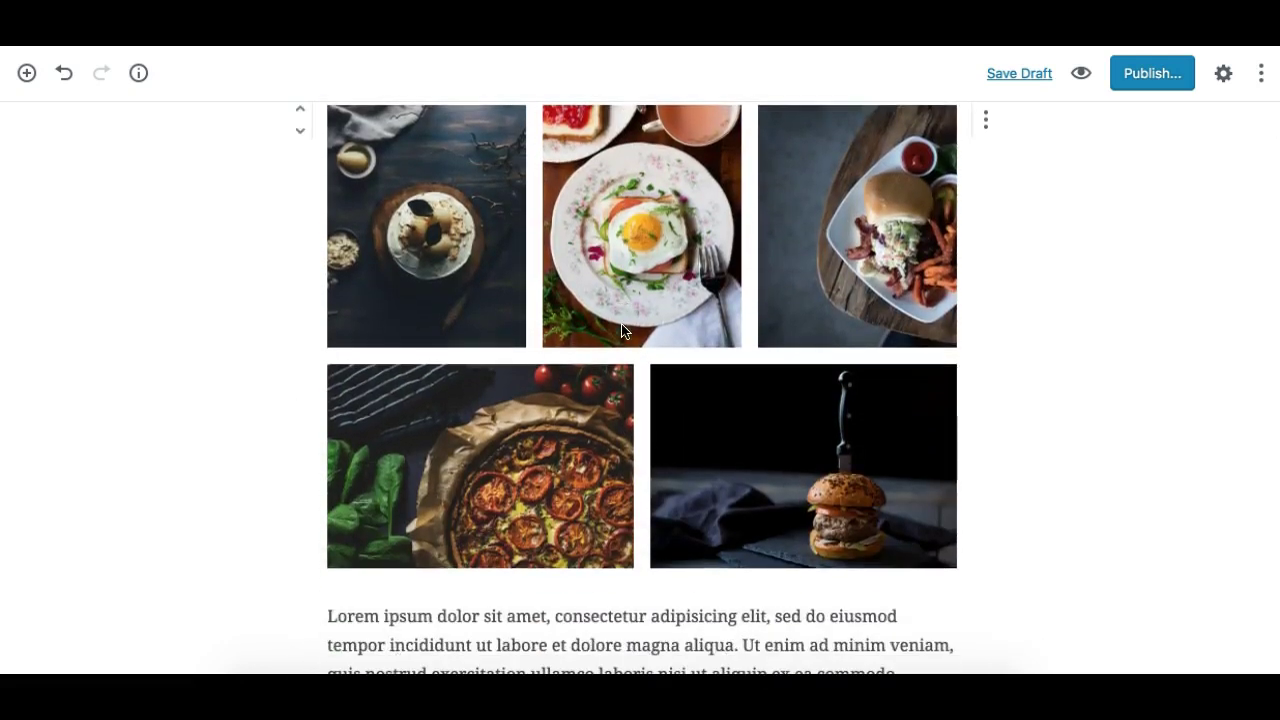
{"action": "scroll", "coordinate": [628, 480], "scroll_direction": "down", "scroll_amount": 11}
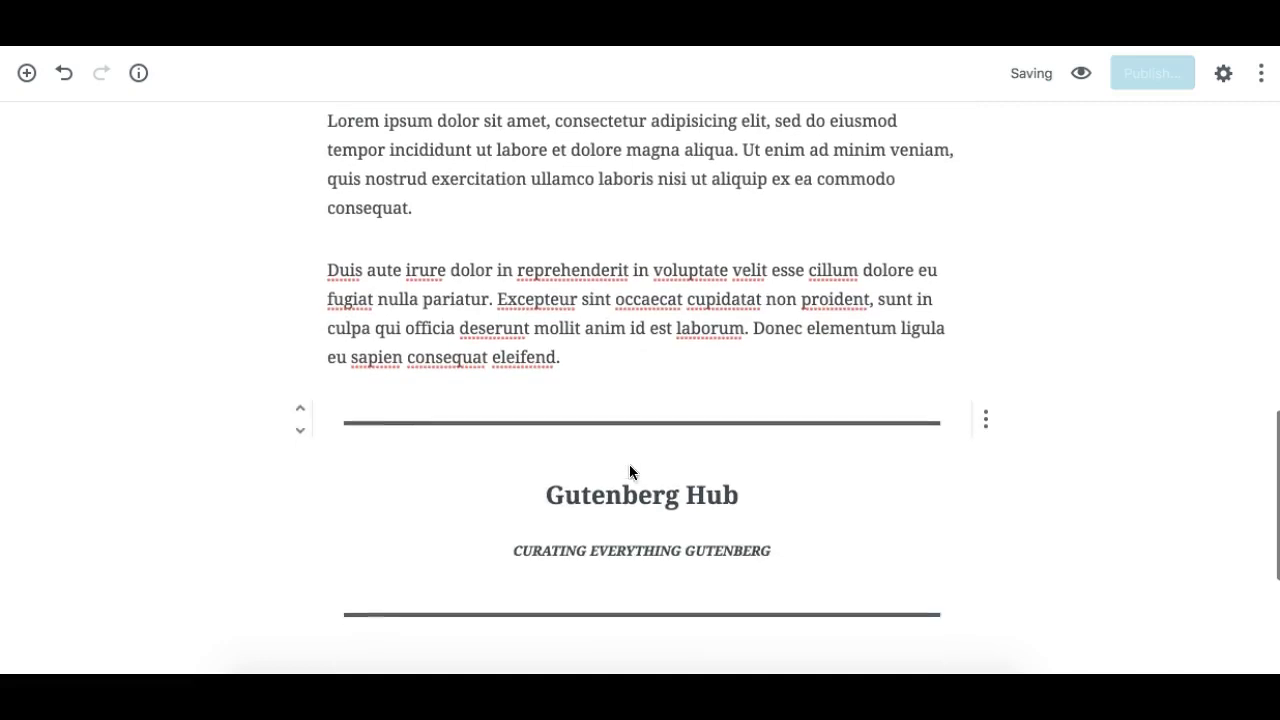
{"action": "scroll", "coordinate": [629, 471], "scroll_direction": "down", "scroll_amount": 8}
{"action": "scroll", "coordinate": [627, 506], "scroll_direction": "up", "scroll_amount": 4}
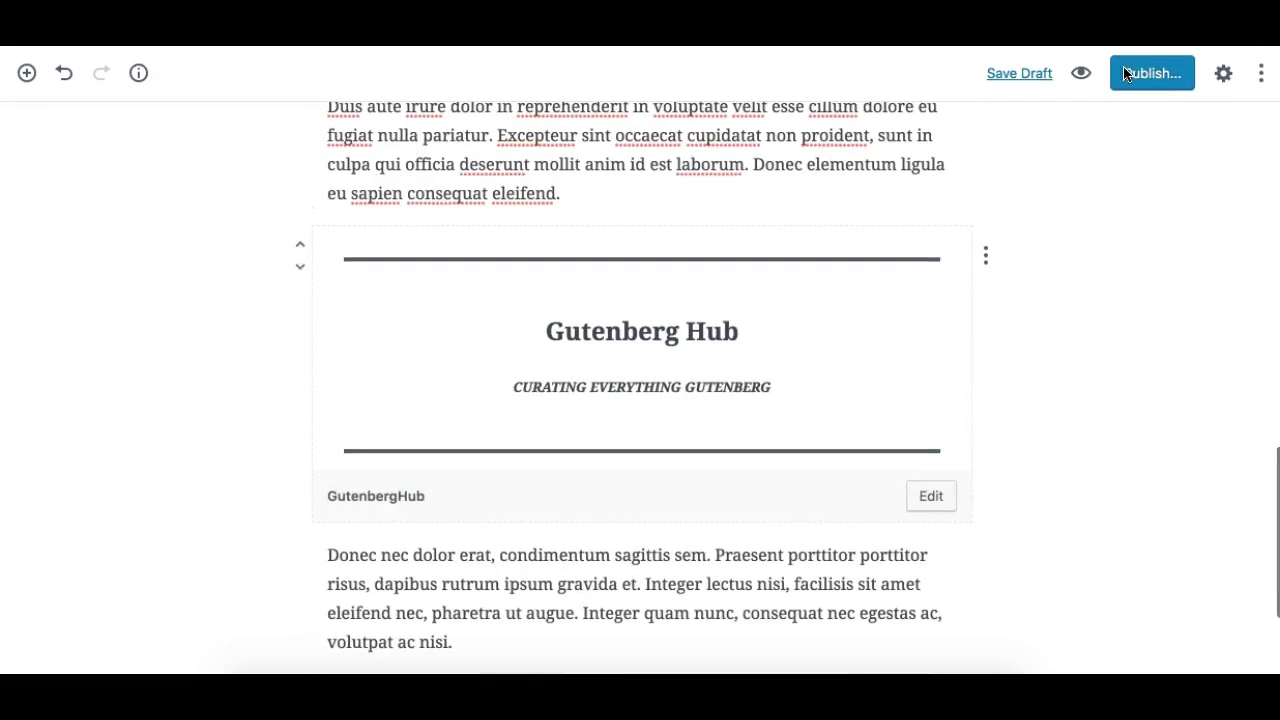
- Save the post and dismiss the block inserter without adding anything
{"action": "left_click", "coordinate": [1035, 70]}
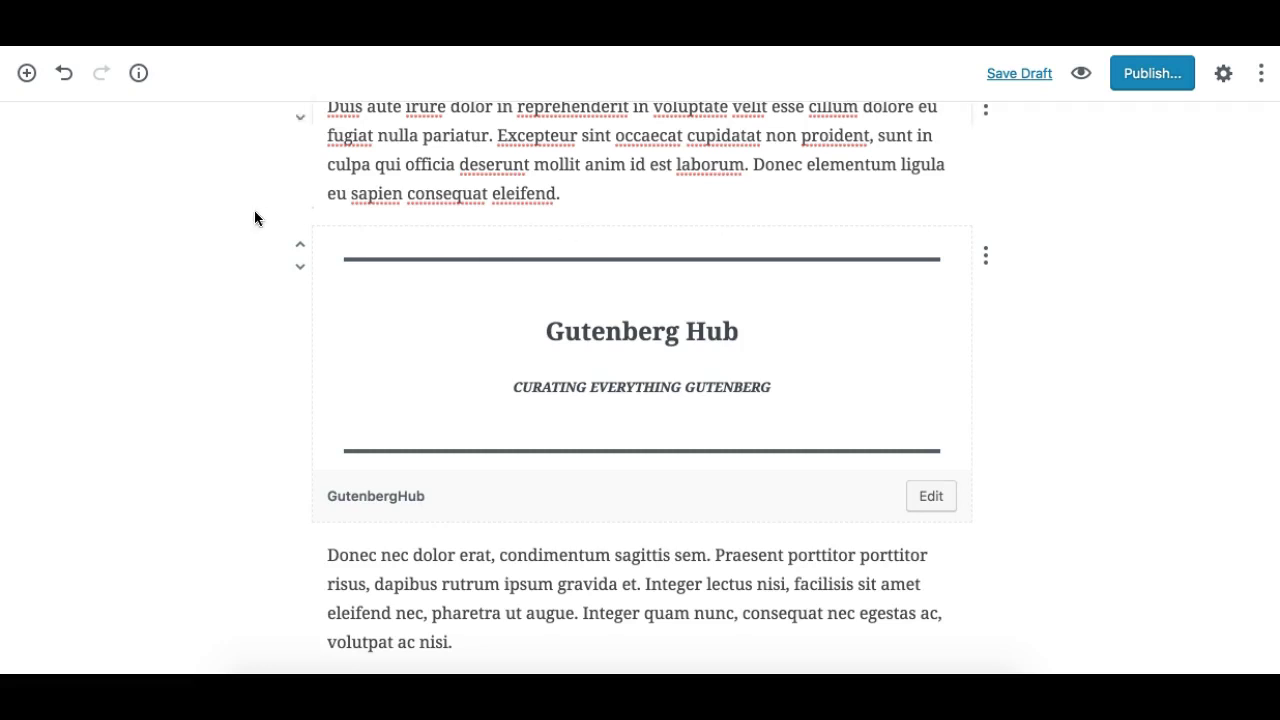
{"action": "left_click", "coordinate": [27, 73]}
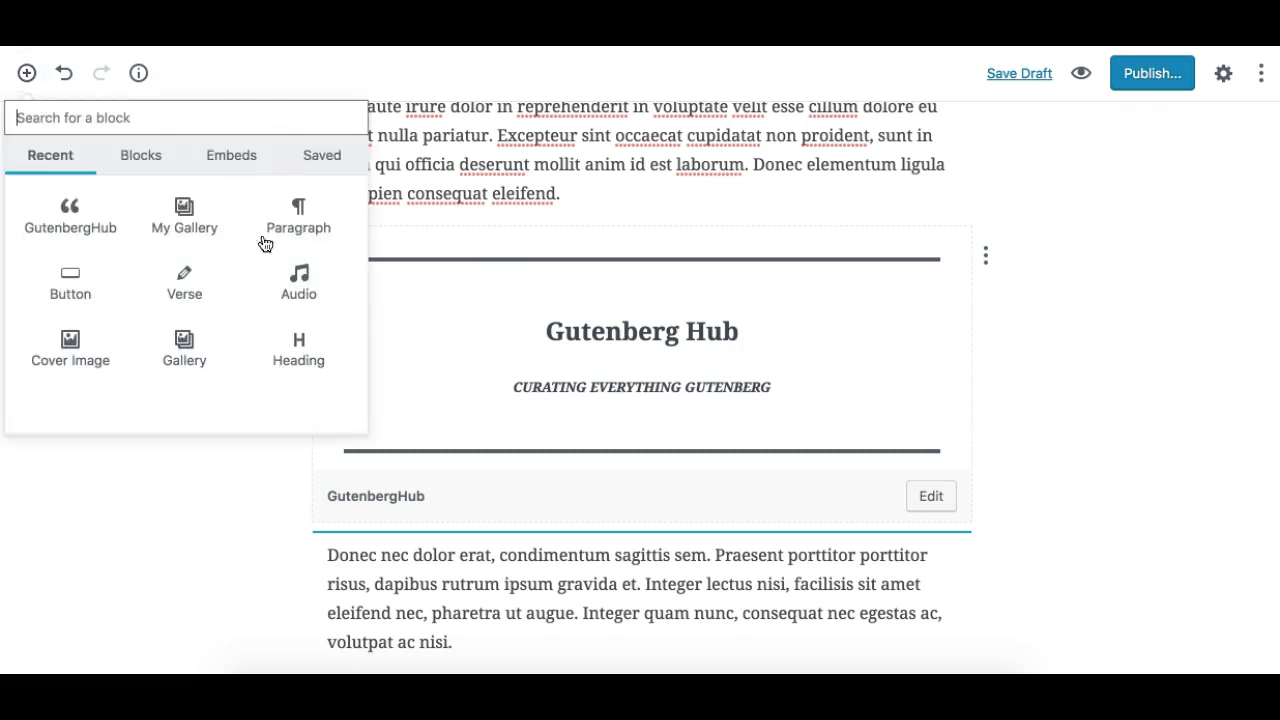
{"action": "left_click", "coordinate": [177, 465]}
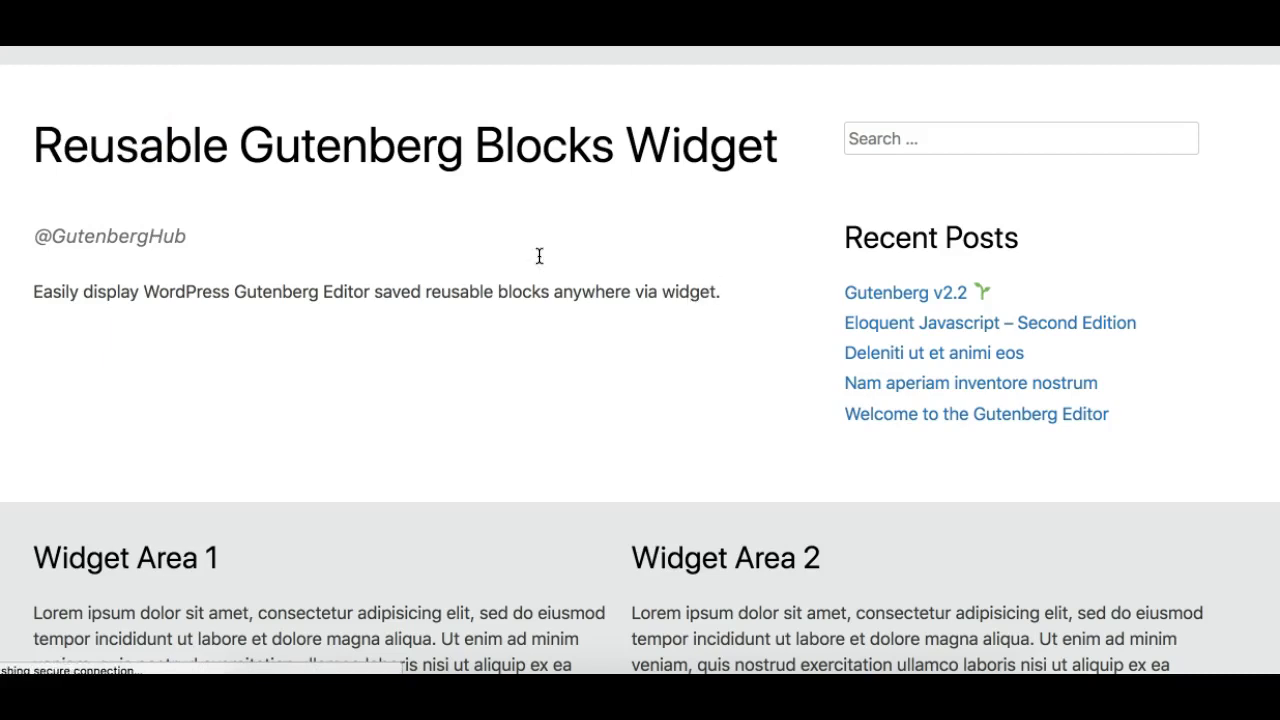
{"action": "scroll", "coordinate": [448, 290], "scroll_direction": "down", "scroll_amount": 5}
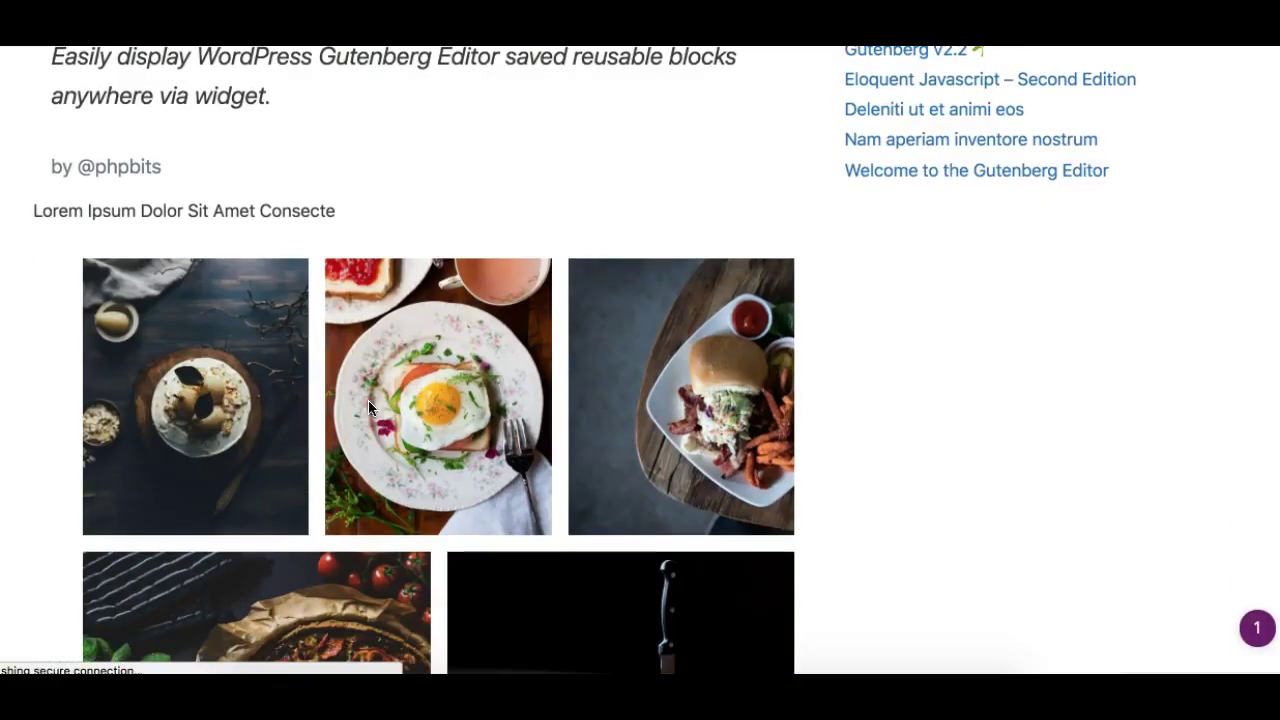
{"action": "scroll", "coordinate": [431, 461], "scroll_direction": "down", "scroll_amount": 5}
{"action": "scroll", "coordinate": [500, 388], "scroll_direction": "down", "scroll_amount": 8}
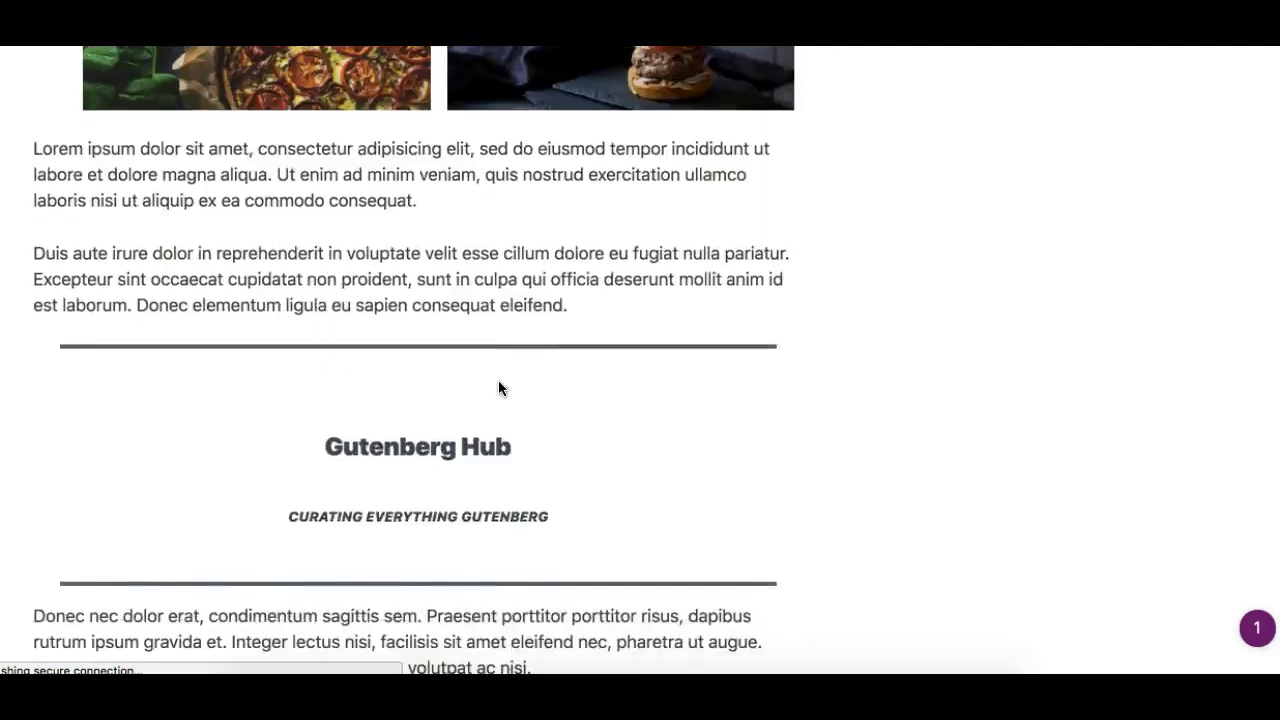
{"action": "scroll", "coordinate": [500, 388], "scroll_direction": "down", "scroll_amount": 10}
{"action": "scroll", "coordinate": [432, 484], "scroll_direction": "up", "scroll_amount": 5}
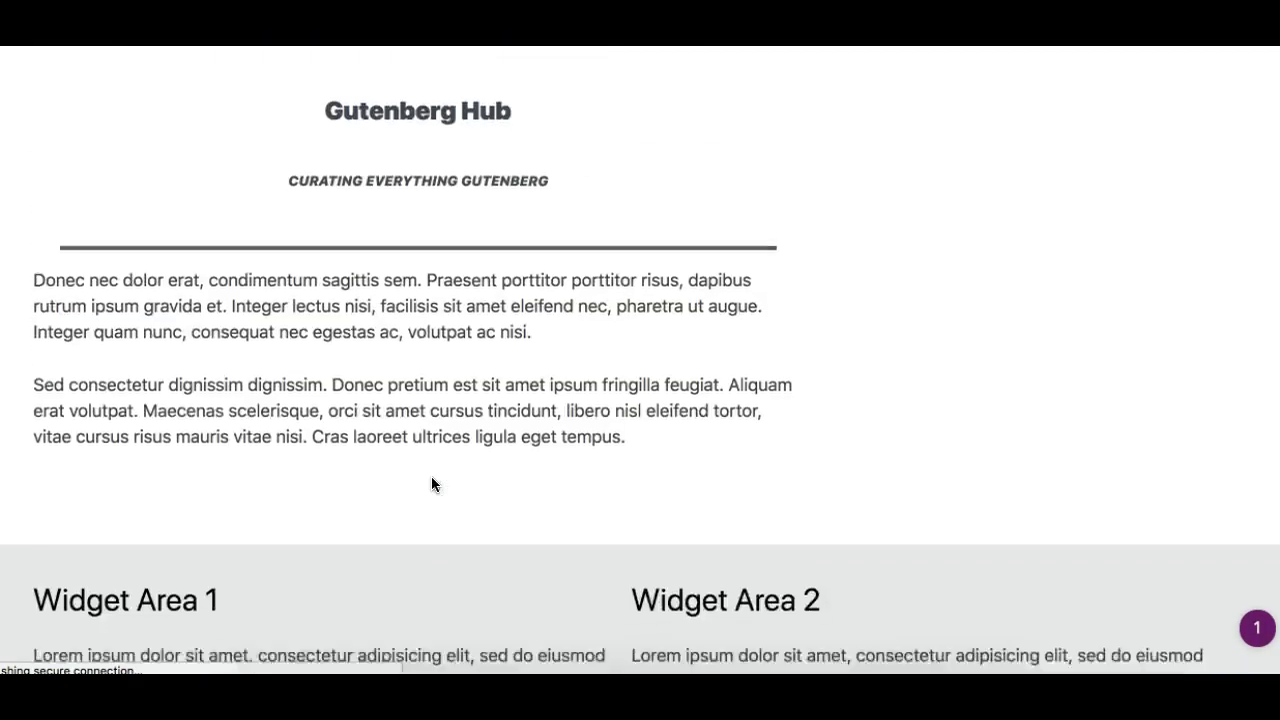
{"action": "scroll", "coordinate": [431, 484], "scroll_direction": "up", "scroll_amount": 5}
{"action": "scroll", "coordinate": [389, 326], "scroll_direction": "down", "scroll_amount": 10}
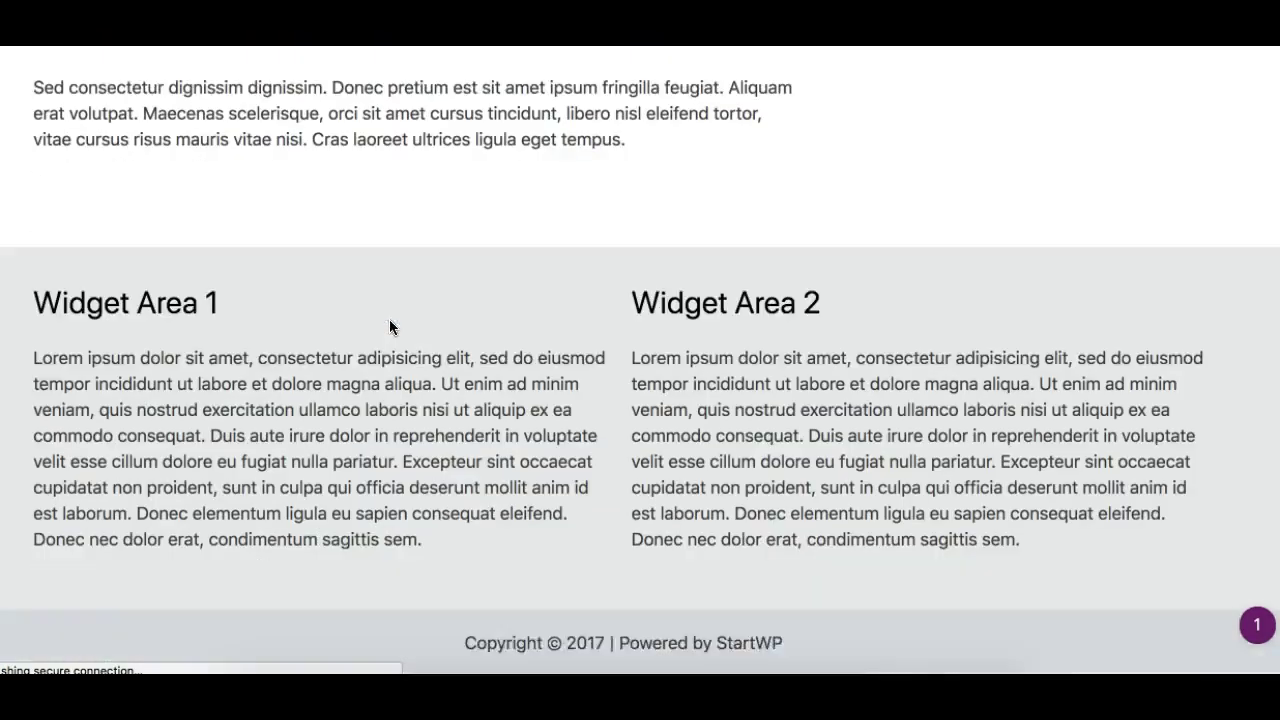
{"action": "scroll", "coordinate": [943, 451], "scroll_direction": "up", "scroll_amount": 15}
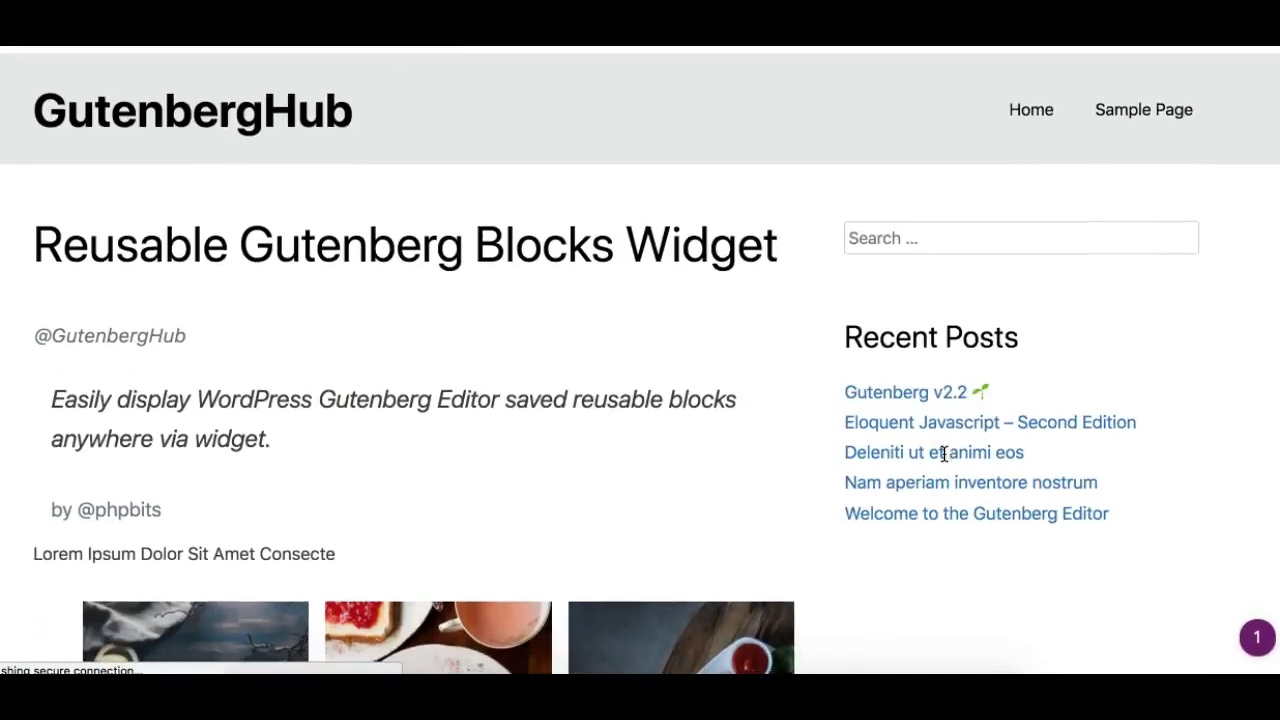
{"action": "scroll", "coordinate": [943, 454], "scroll_direction": "down", "scroll_amount": 5}
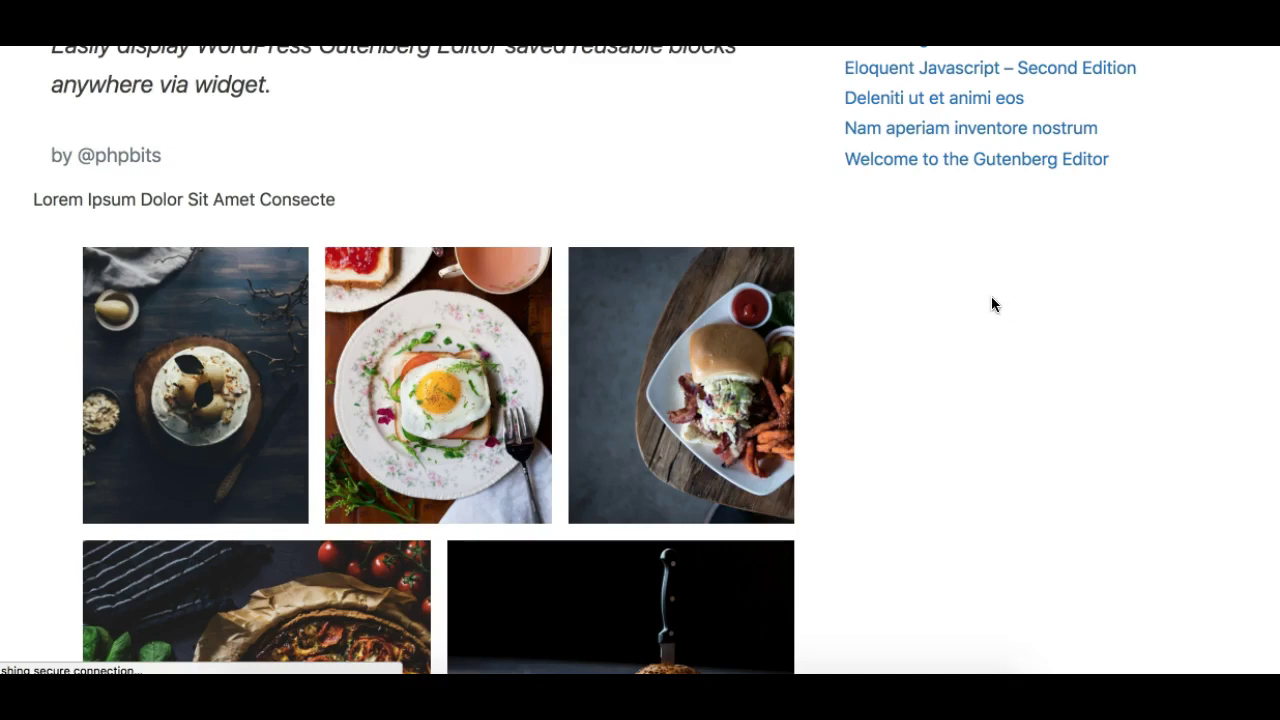
{"action": "scroll", "coordinate": [991, 298], "scroll_direction": "down", "scroll_amount": 1}
{"action": "scroll", "coordinate": [991, 298], "scroll_direction": "down", "scroll_amount": 1}
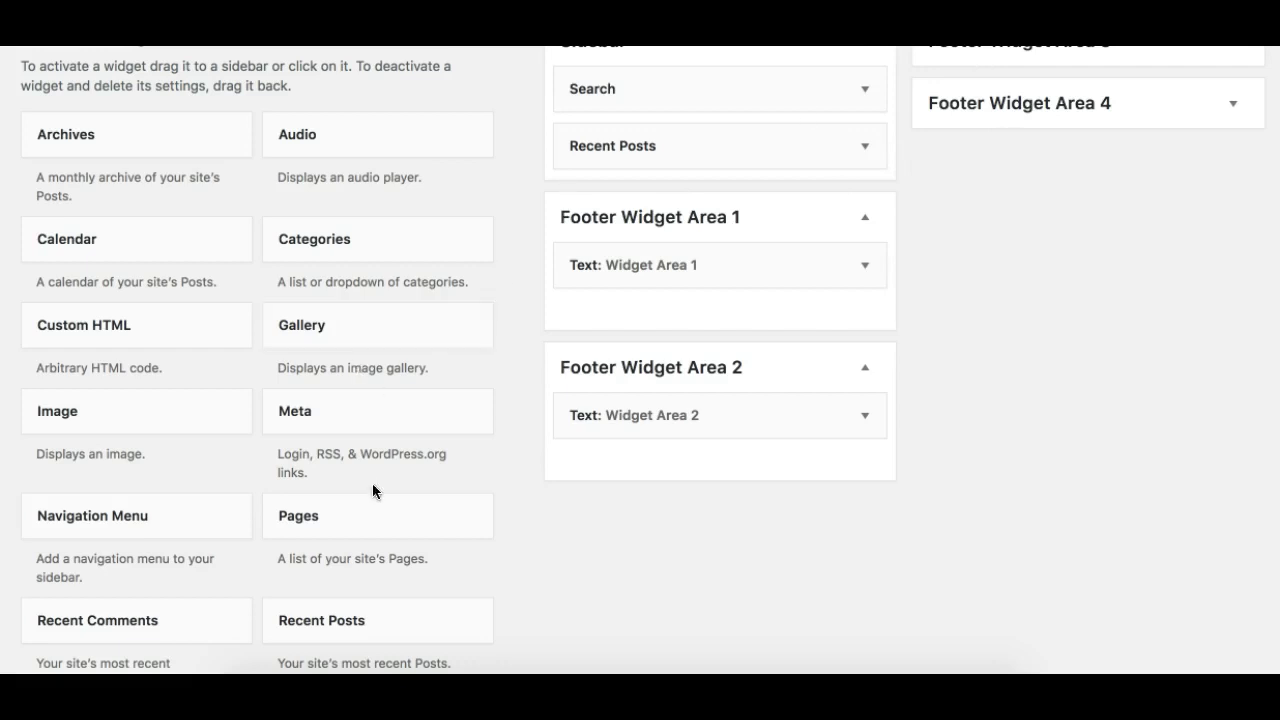
- Give the Sidebar's Reusable Block widget the title 'My Gallery', select the My Gallery block, and save
{"action": "scroll", "coordinate": [369, 432], "scroll_direction": "up", "scroll_amount": 2}
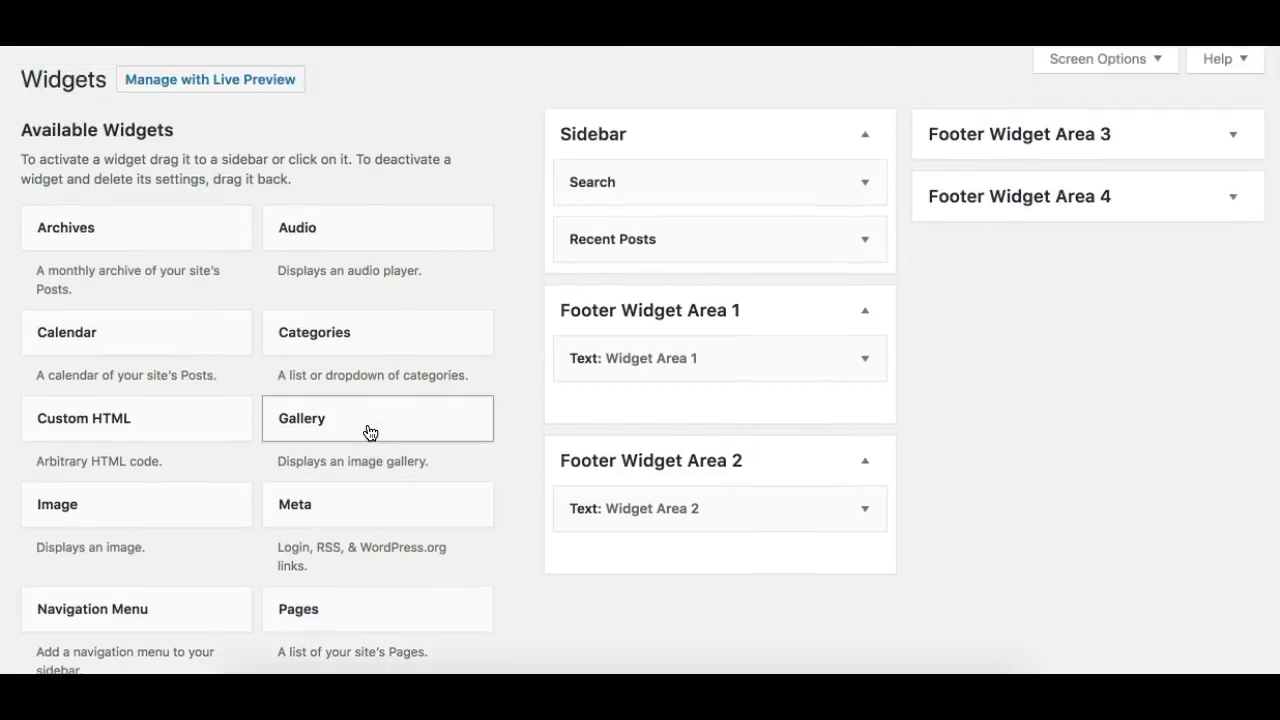
{"action": "scroll", "coordinate": [400, 459], "scroll_direction": "down", "scroll_amount": 5}
{"action": "scroll", "coordinate": [403, 459], "scroll_direction": "down", "scroll_amount": 3}
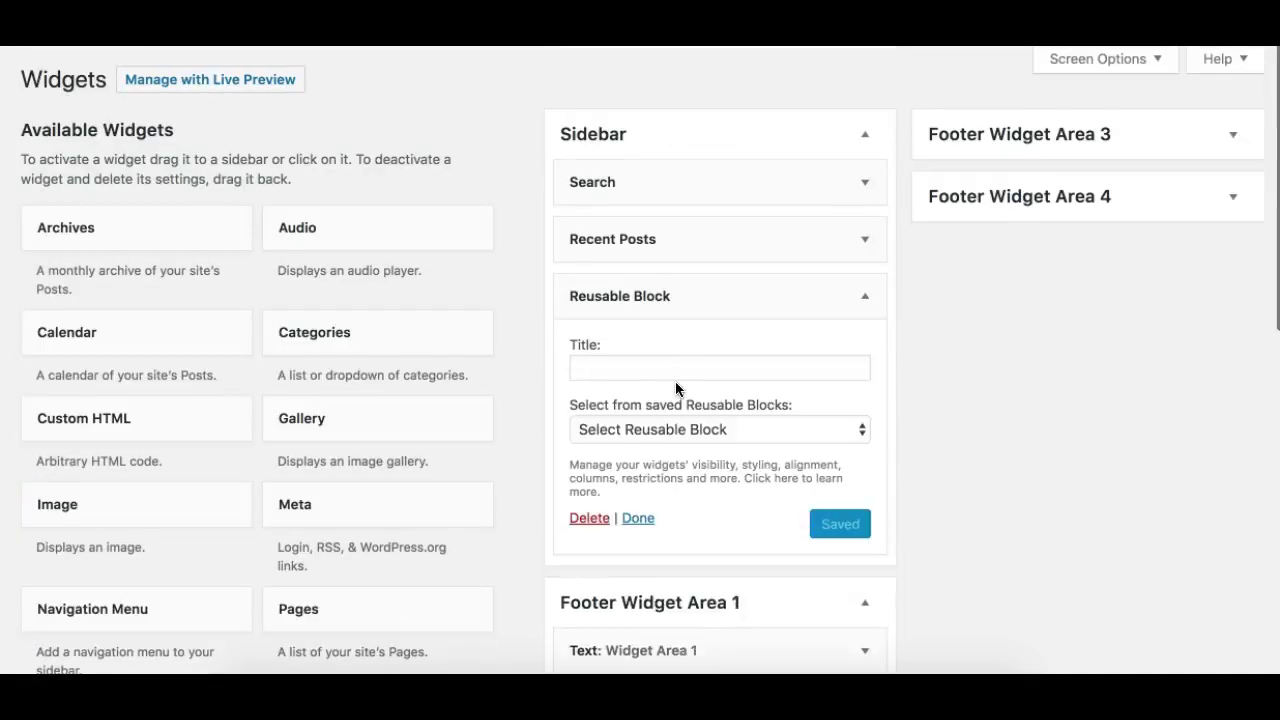
{"action": "scroll", "coordinate": [675, 381], "scroll_direction": "down", "scroll_amount": 1}
{"action": "left_click", "coordinate": [669, 313]}
{"action": "type", "text": "My Gal"}
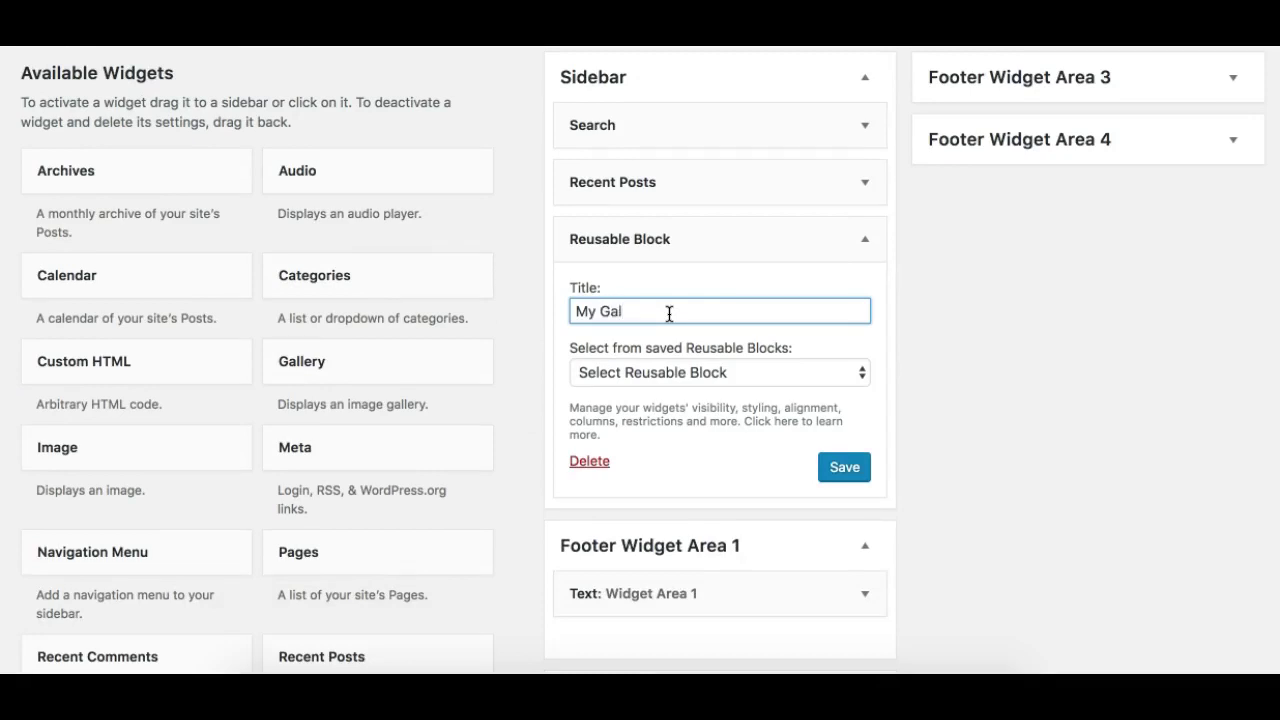
{"action": "type", "text": "lery"}
{"action": "key", "text": "Tab"}
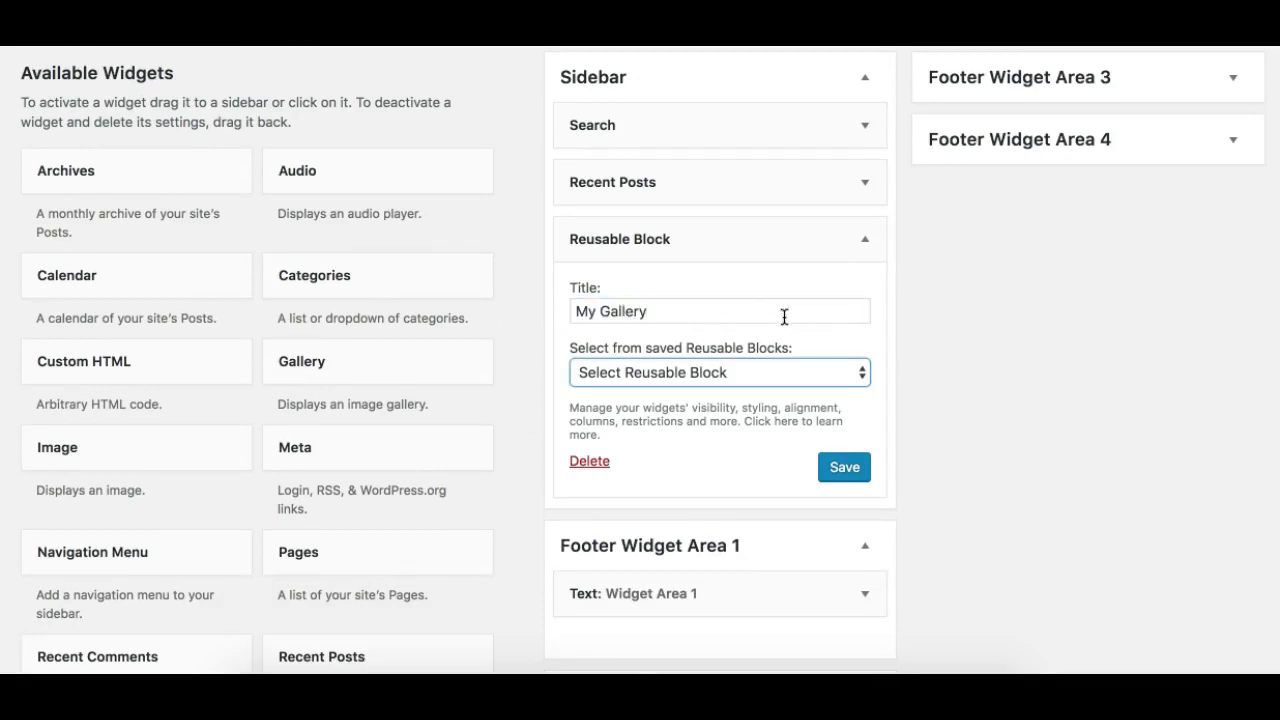
{"action": "left_click", "coordinate": [724, 373]}
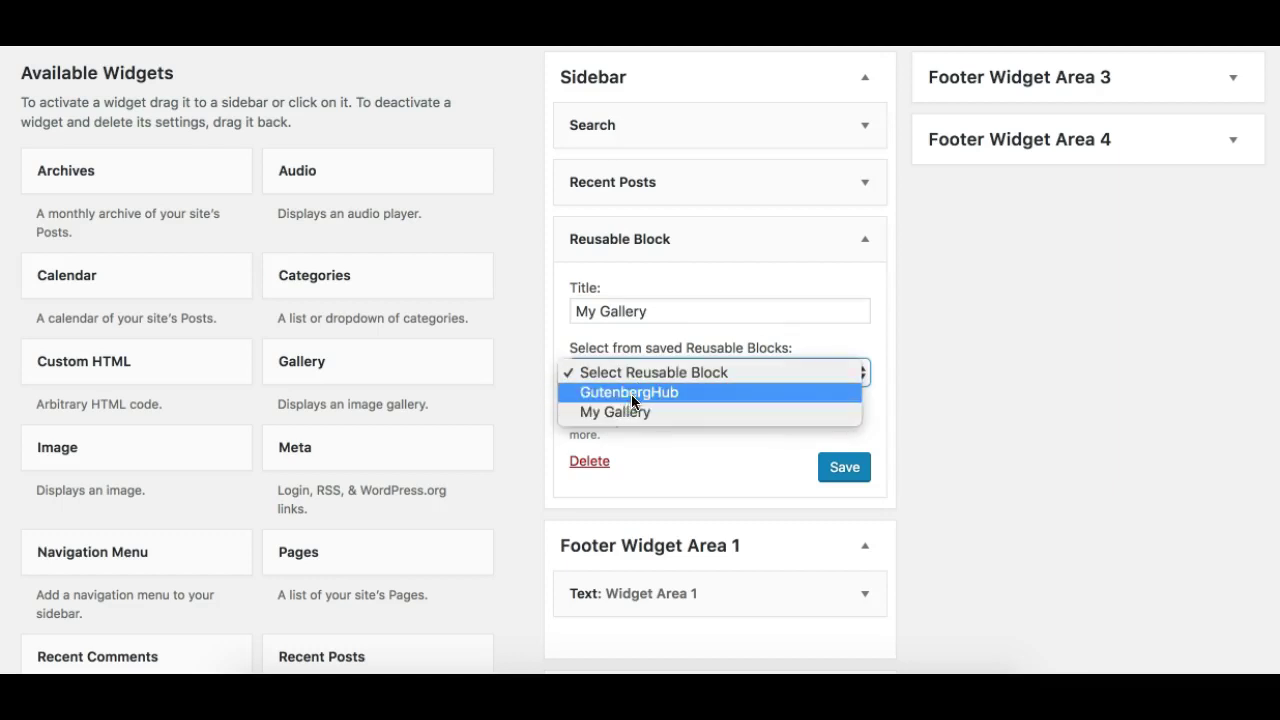
{"action": "left_click", "coordinate": [686, 411]}
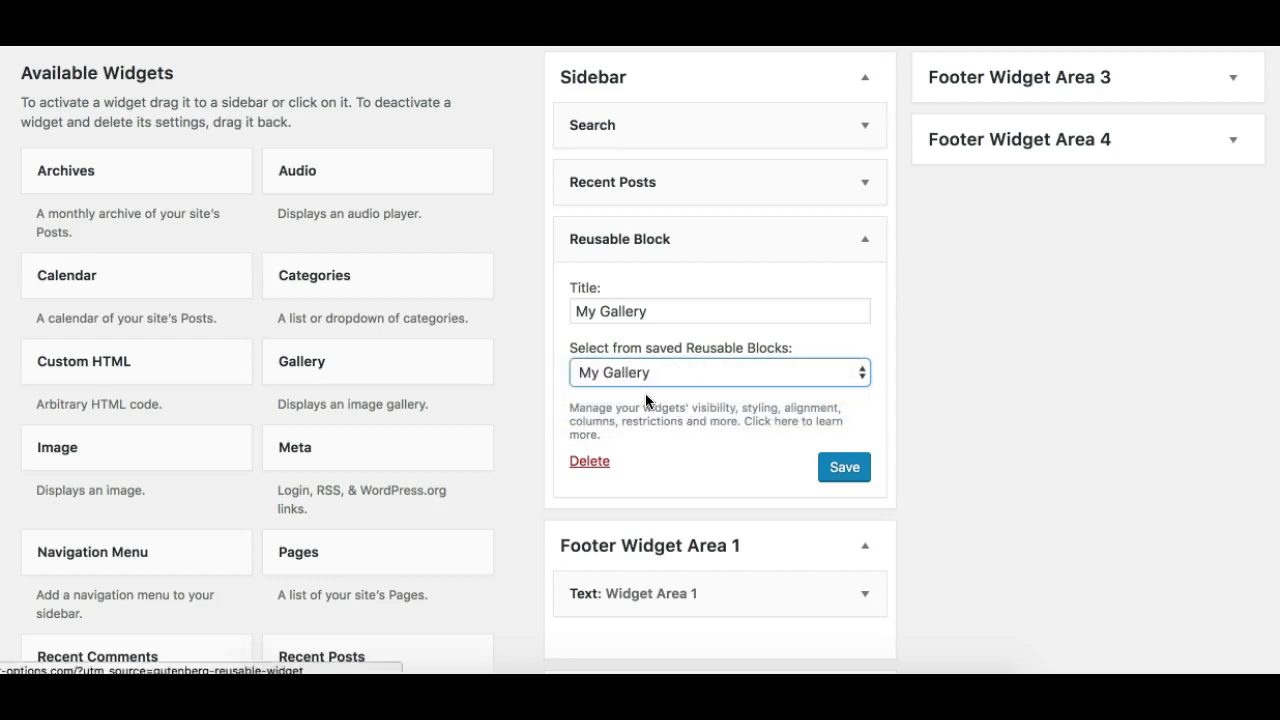
{"action": "left_click", "coordinate": [845, 467]}
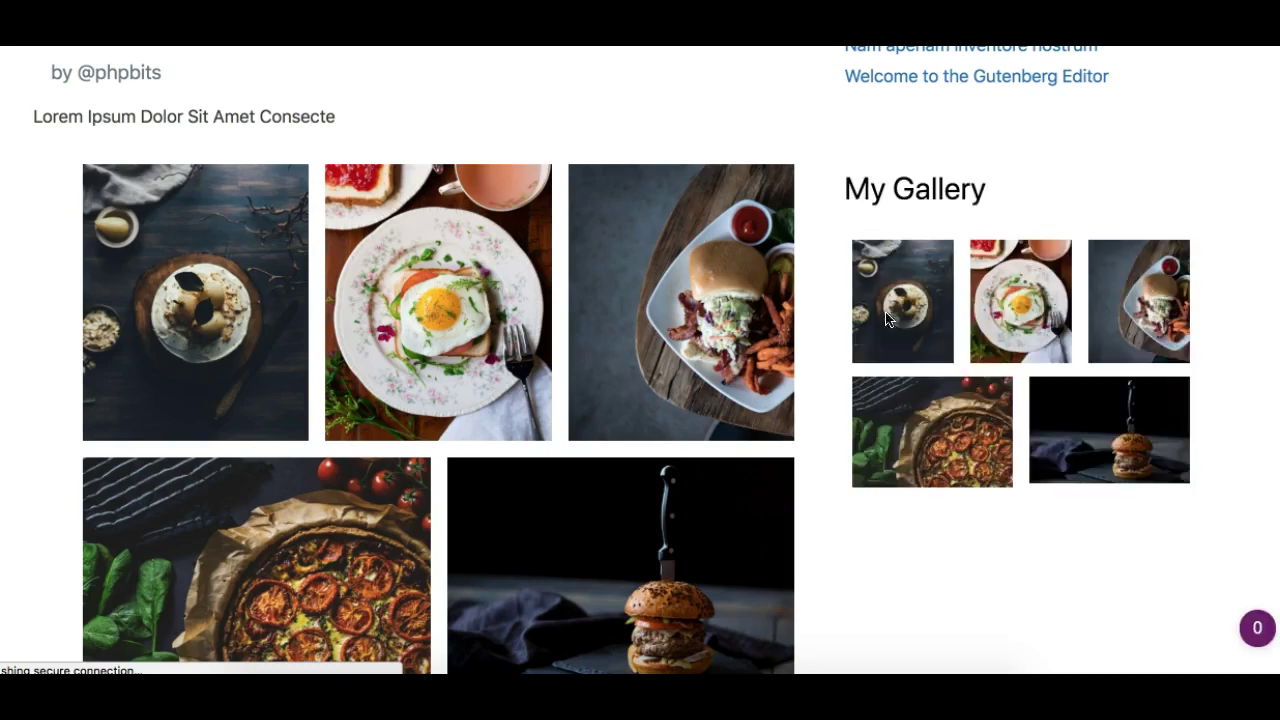
- Scroll the live page to check the My Gallery thumbnails in the sidebar
{"action": "scroll", "coordinate": [961, 305], "scroll_direction": "down", "scroll_amount": 2}
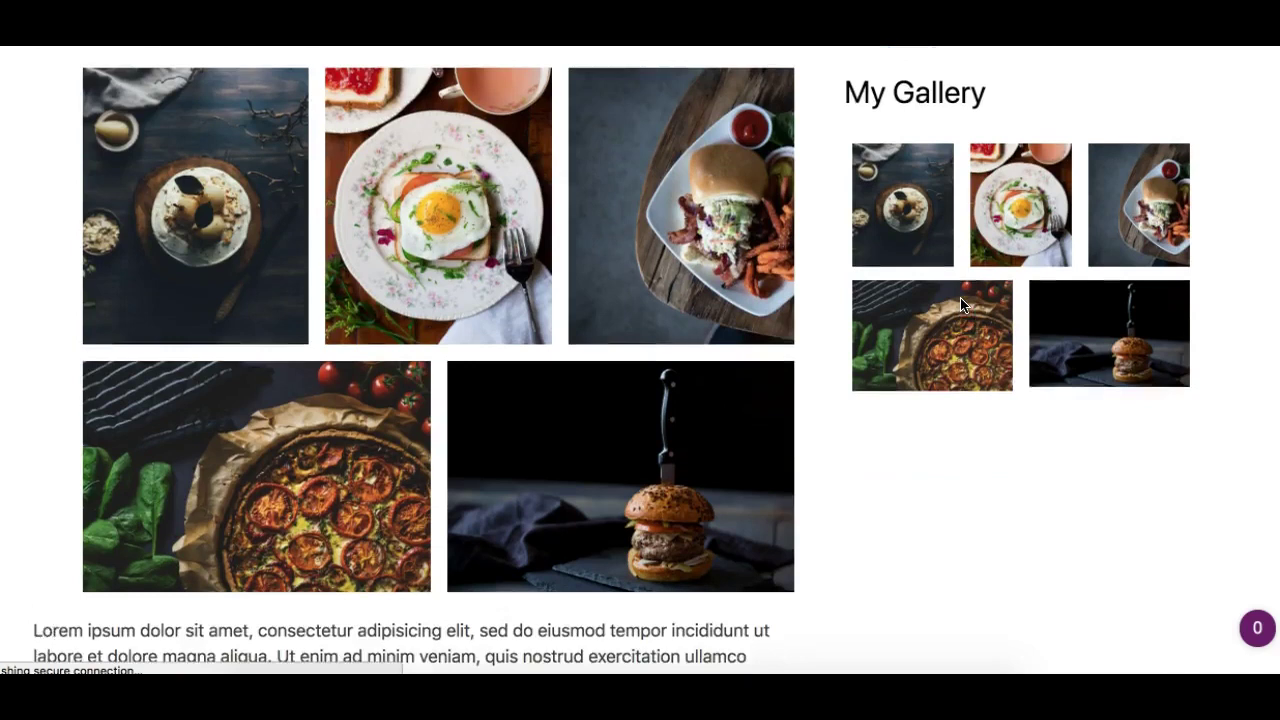
{"action": "scroll", "coordinate": [731, 263], "scroll_direction": "up", "scroll_amount": 1}
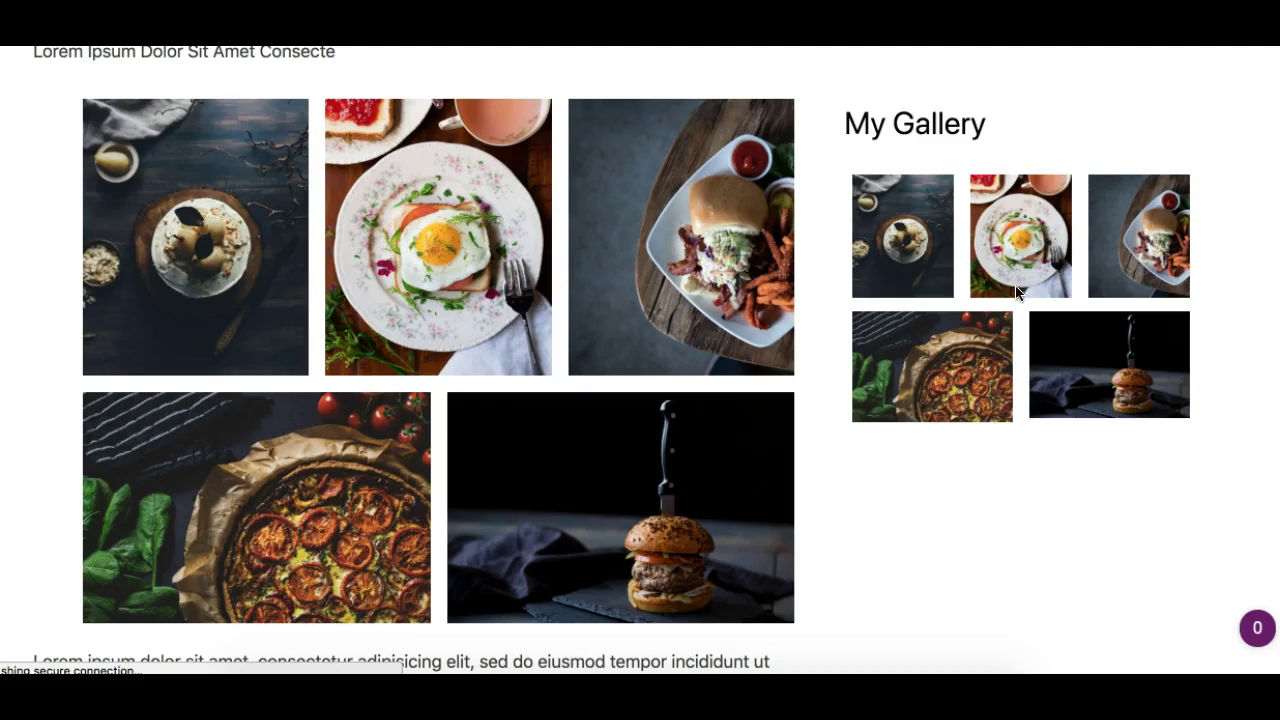
{"action": "scroll", "coordinate": [1015, 290], "scroll_direction": "up", "scroll_amount": 4}
{"action": "scroll", "coordinate": [1015, 290], "scroll_direction": "down", "scroll_amount": 5}
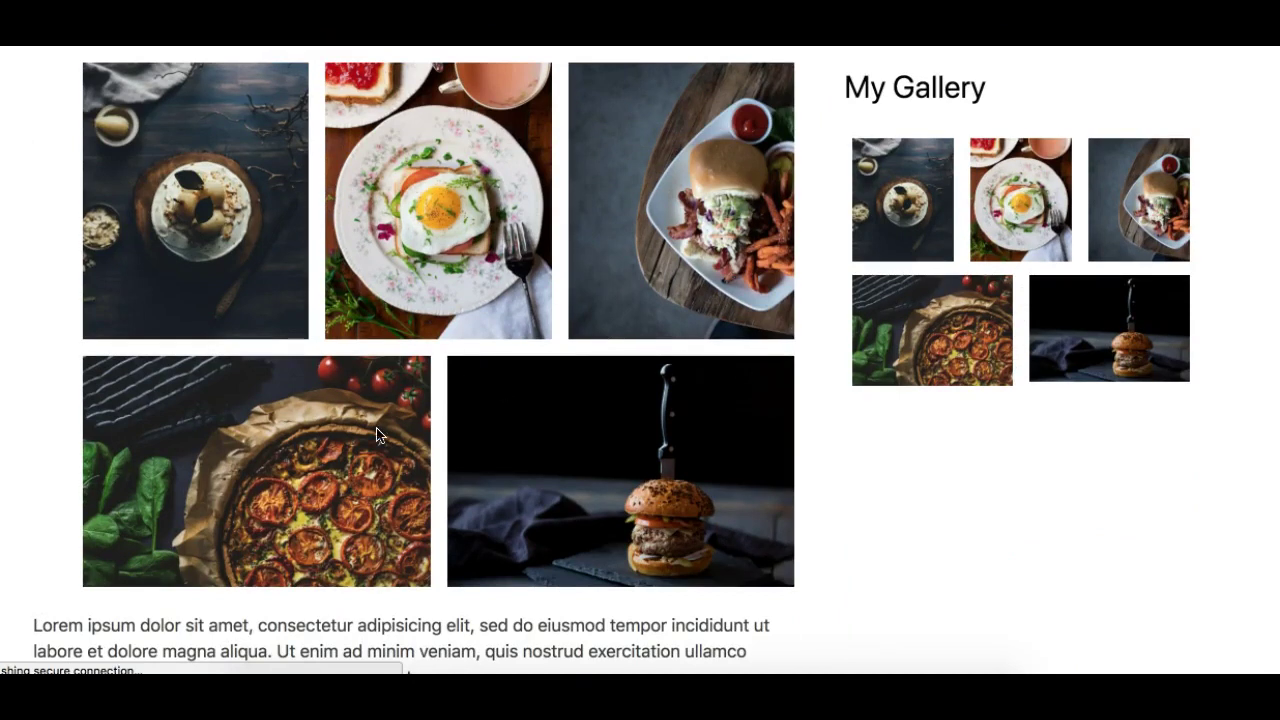
{"action": "scroll", "coordinate": [380, 425], "scroll_direction": "down", "scroll_amount": 10}
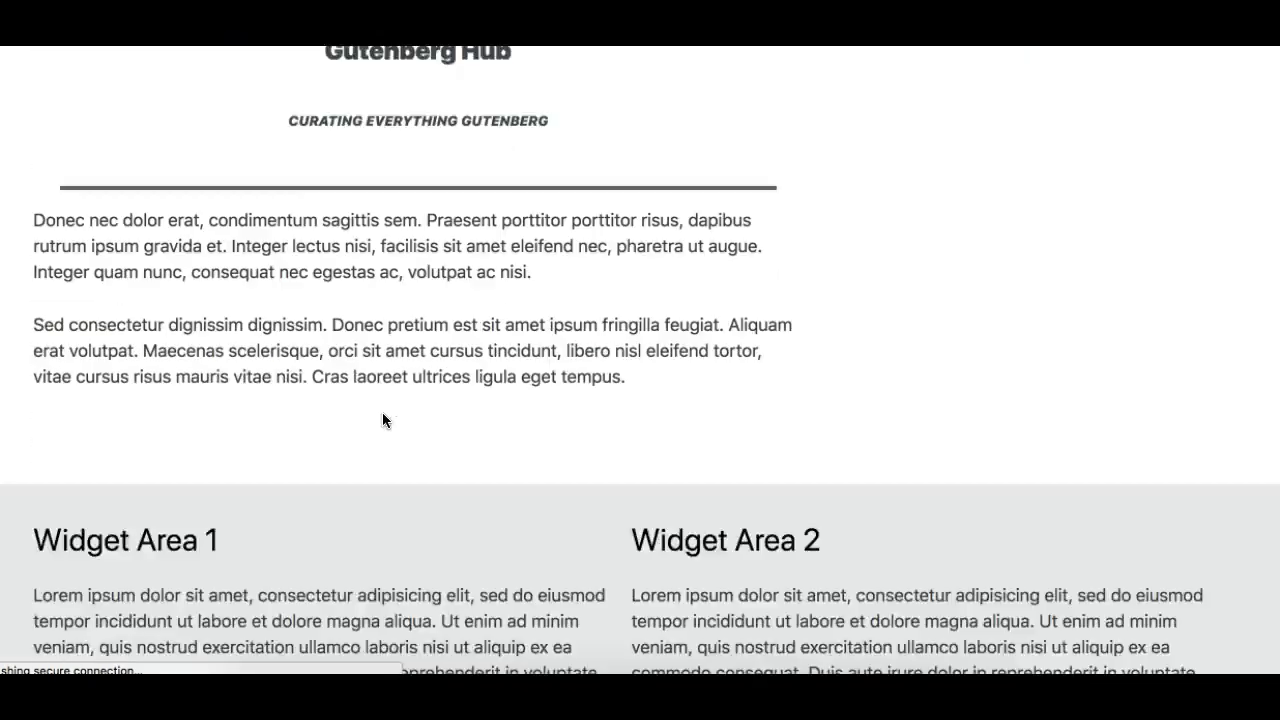
{"action": "scroll", "coordinate": [385, 425], "scroll_direction": "down", "scroll_amount": 1}
{"action": "scroll", "coordinate": [405, 450], "scroll_direction": "up", "scroll_amount": 10}
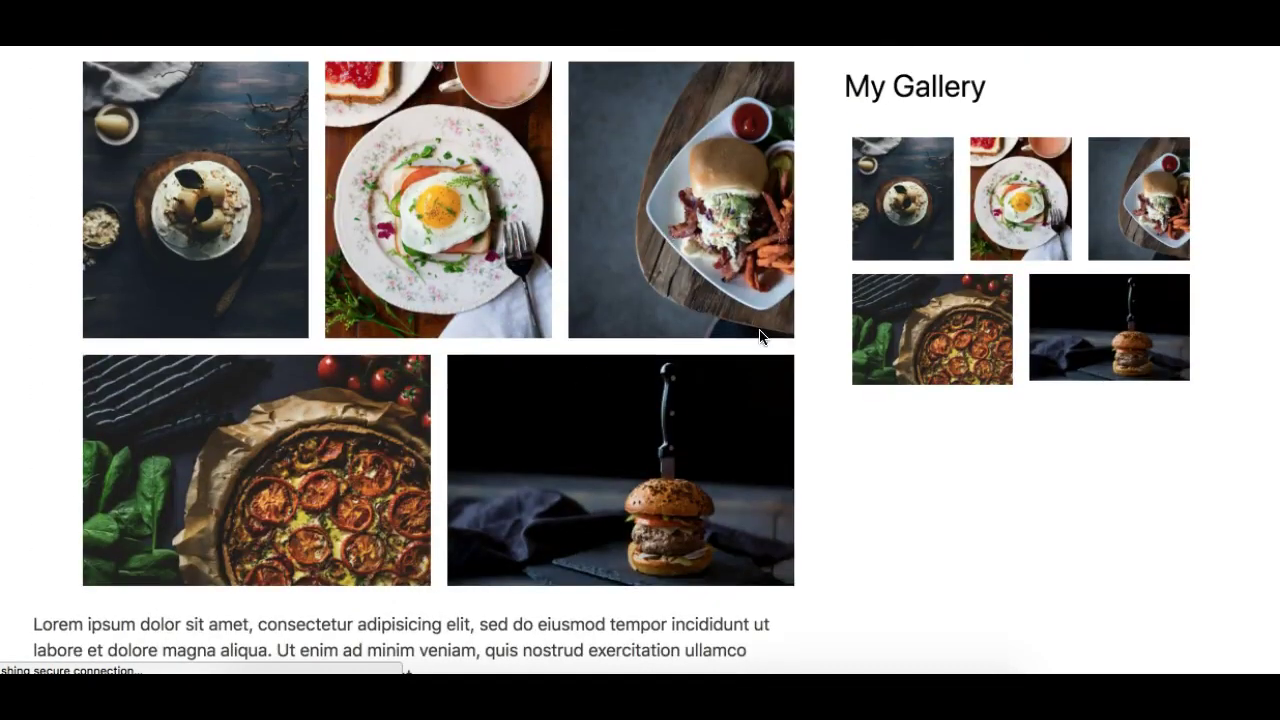
{"action": "scroll", "coordinate": [759, 329], "scroll_direction": "up", "scroll_amount": 10}
{"action": "scroll", "coordinate": [829, 383], "scroll_direction": "down", "scroll_amount": 15}
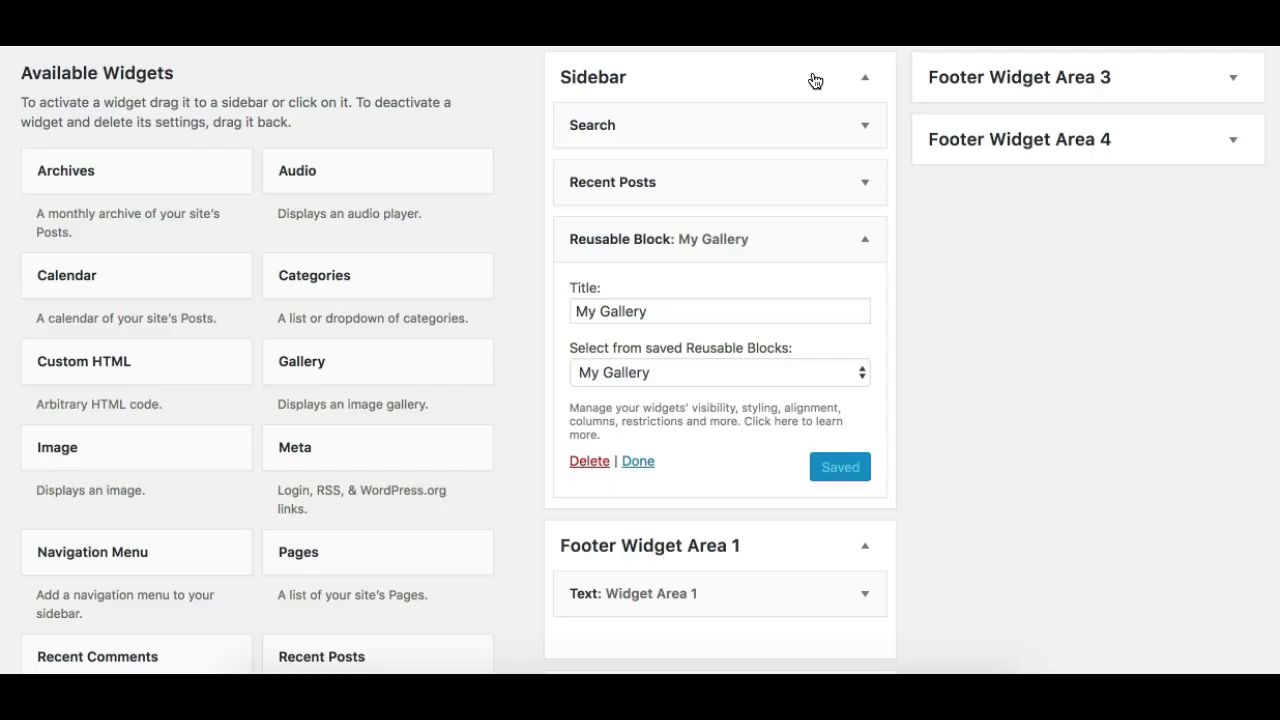
- Delete the Text widget from Footer Widget Area 2
{"action": "left_click", "coordinate": [869, 246]}
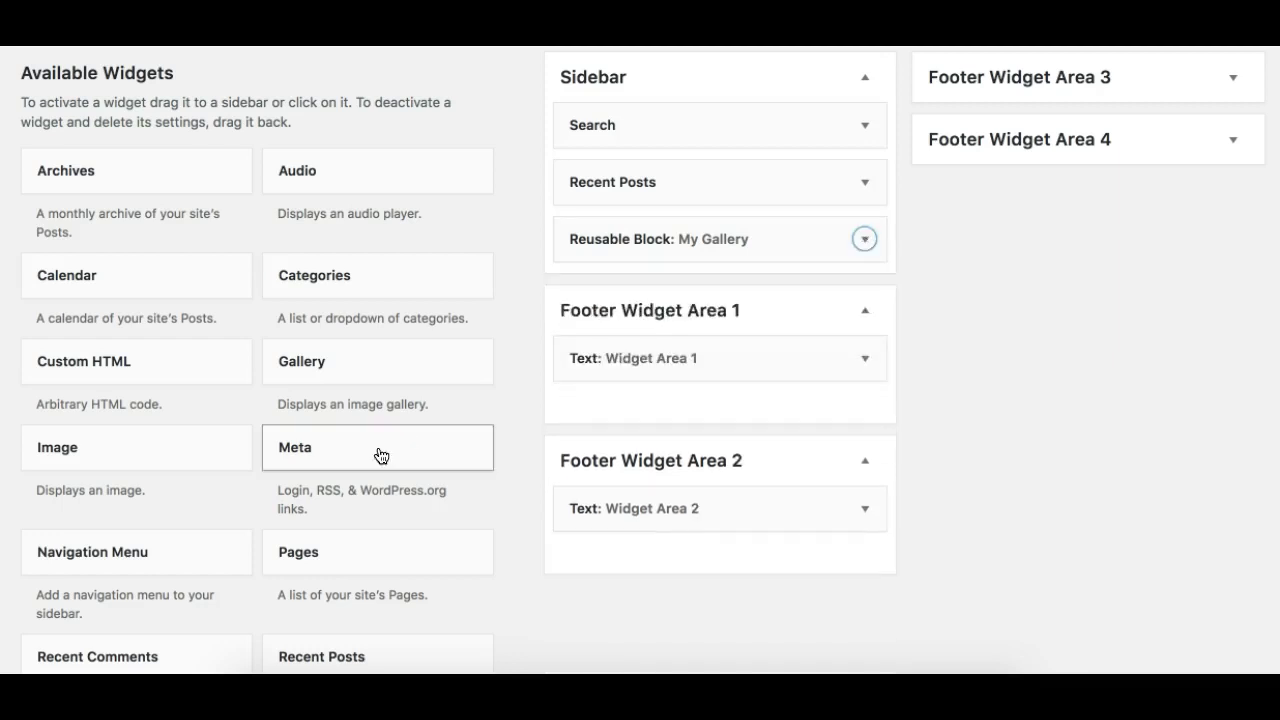
{"action": "scroll", "coordinate": [394, 514], "scroll_direction": "down", "scroll_amount": 6}
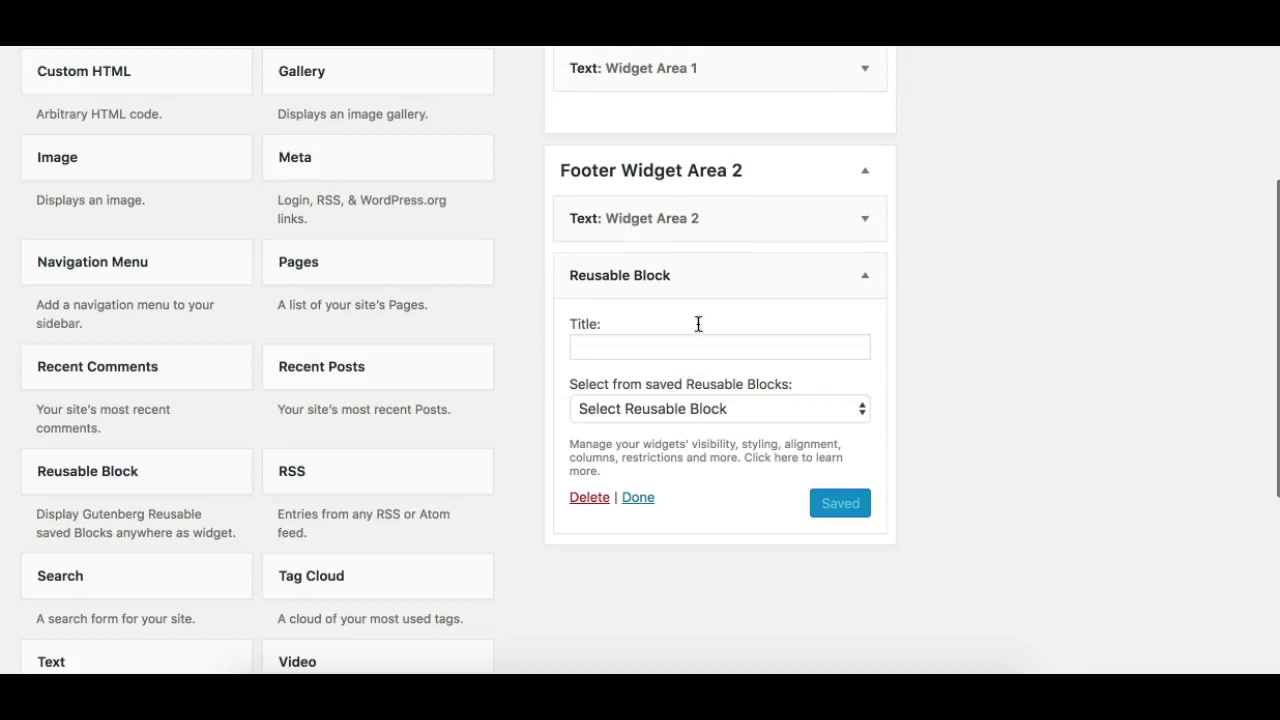
{"action": "left_click", "coordinate": [862, 217]}
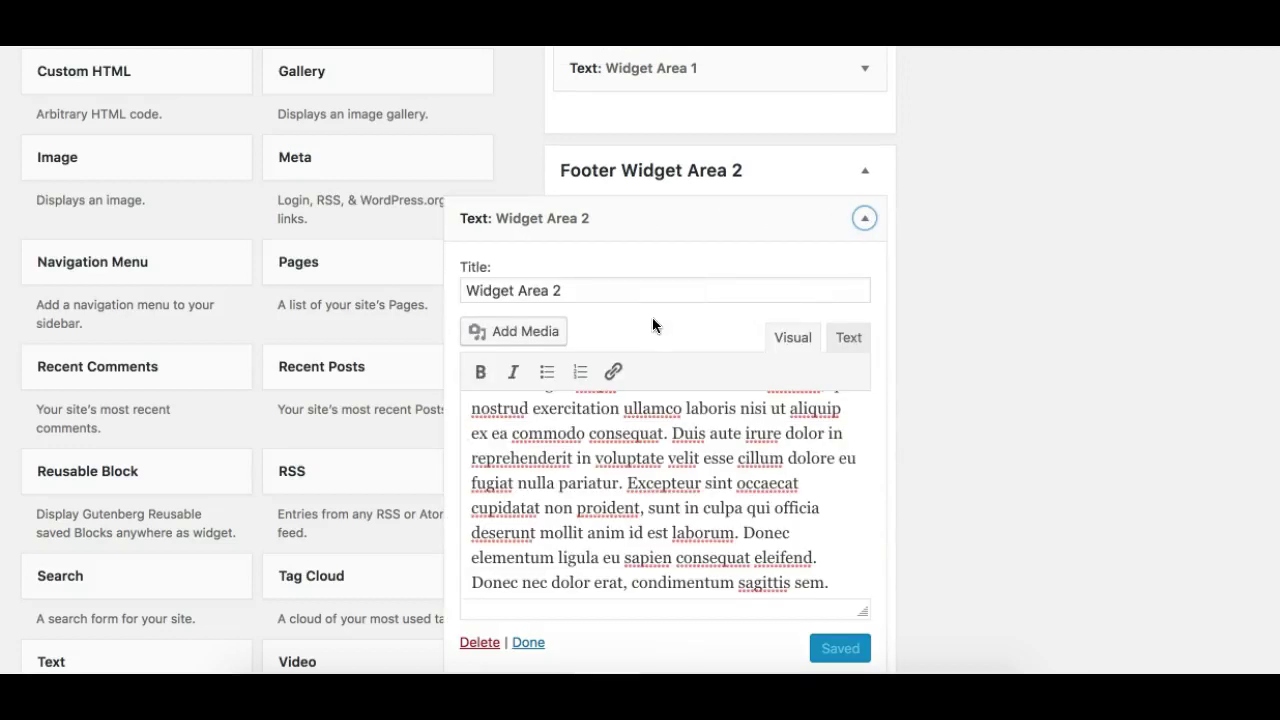
{"action": "left_click", "coordinate": [480, 642]}
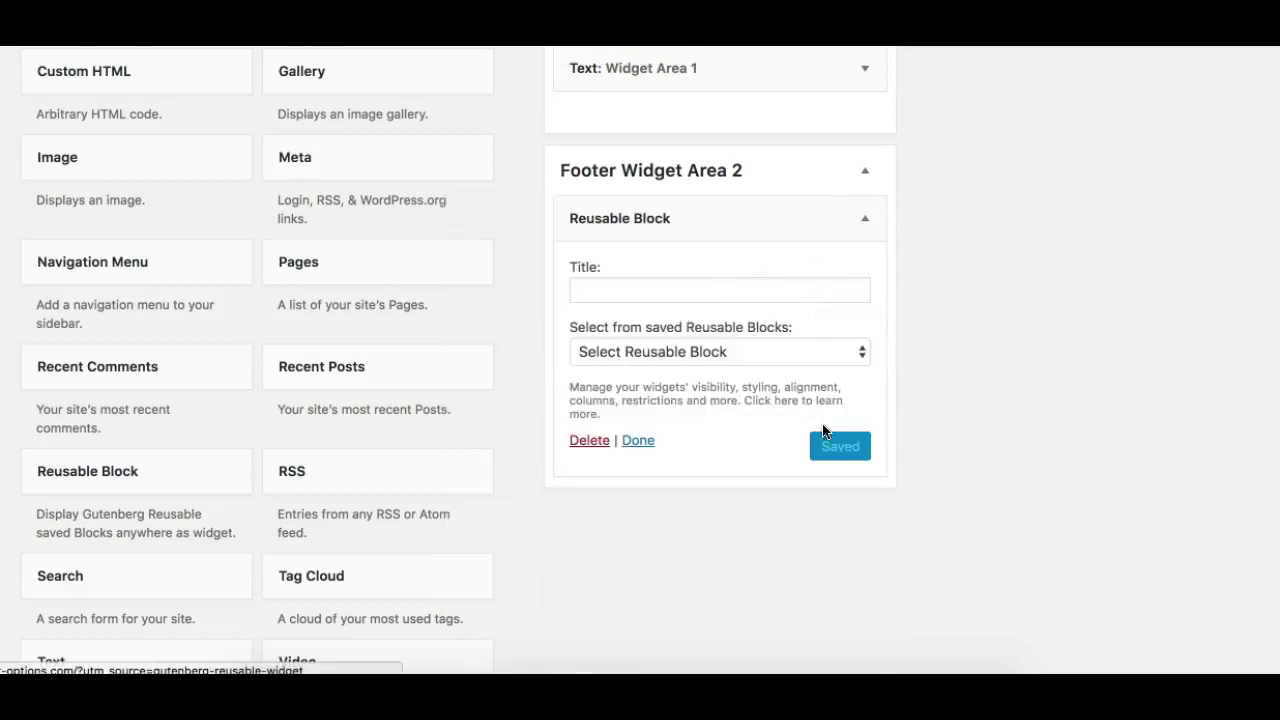
- Set the footer Reusable Block widget to My Gallery, save it, and view the live site
{"action": "left_click", "coordinate": [714, 352]}
{"action": "left_click", "coordinate": [636, 392]}
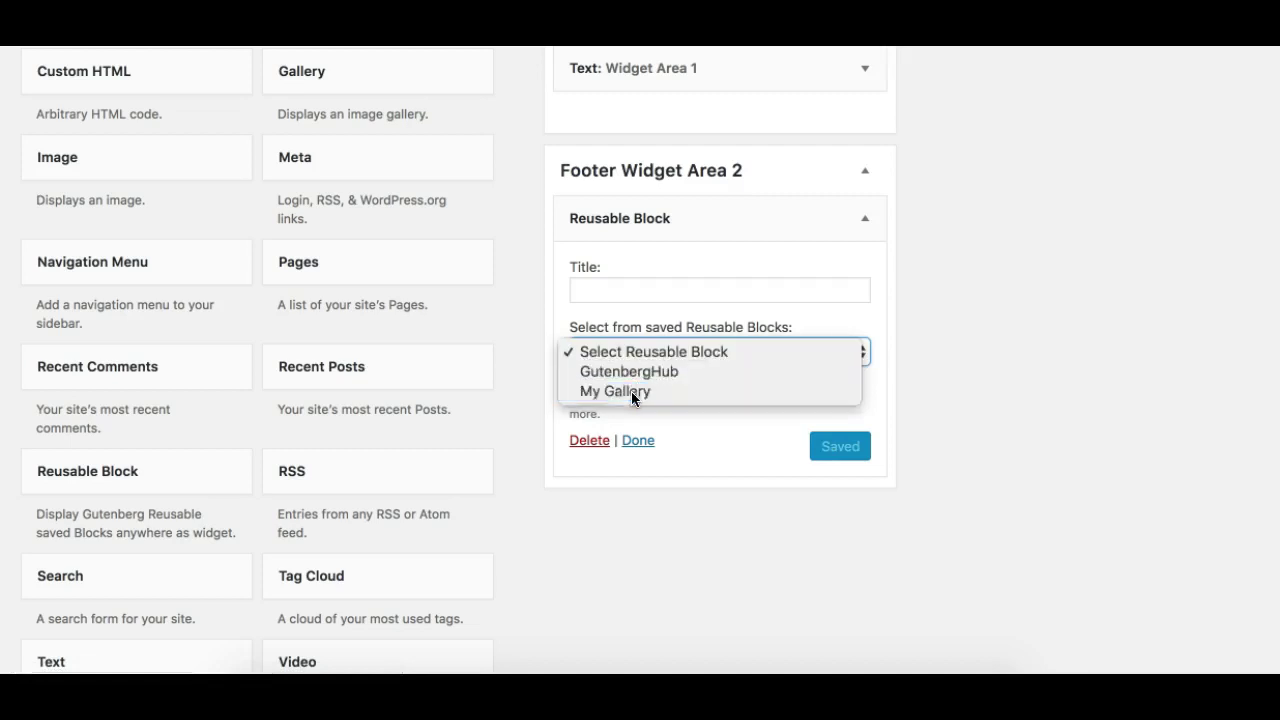
{"action": "left_click", "coordinate": [840, 452]}
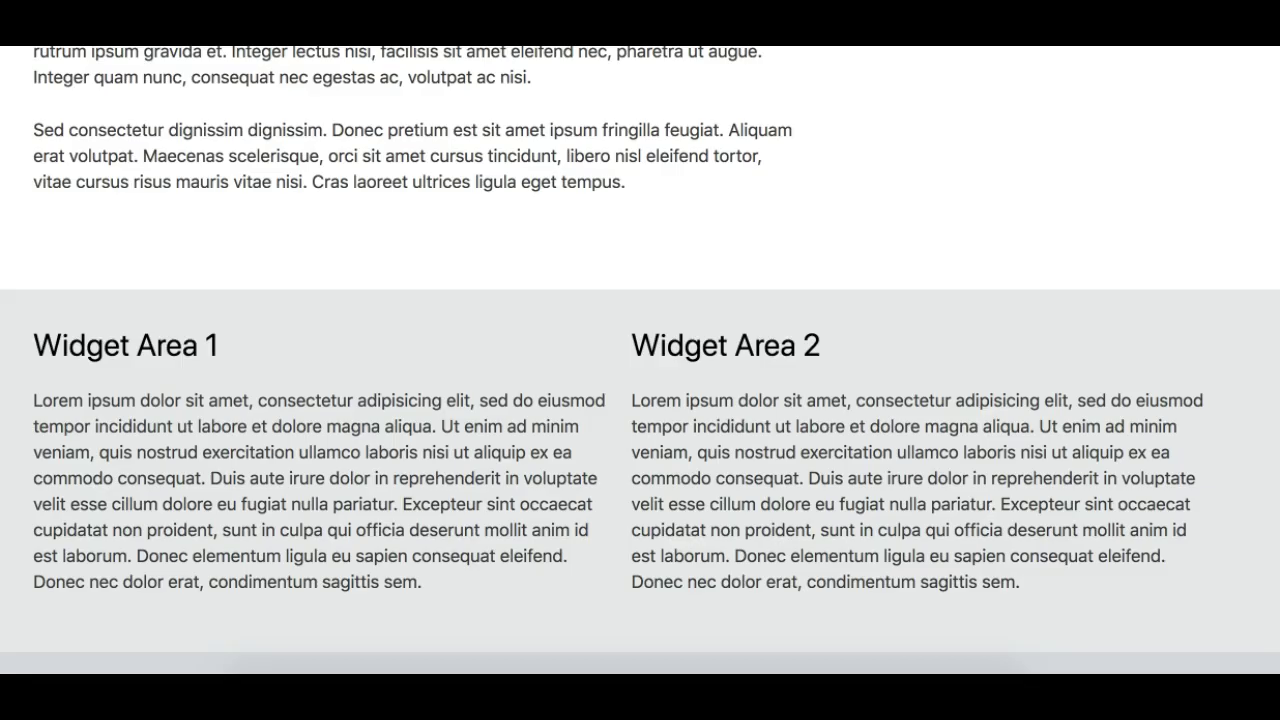
{"action": "left_click", "coordinate": [45, 119]}
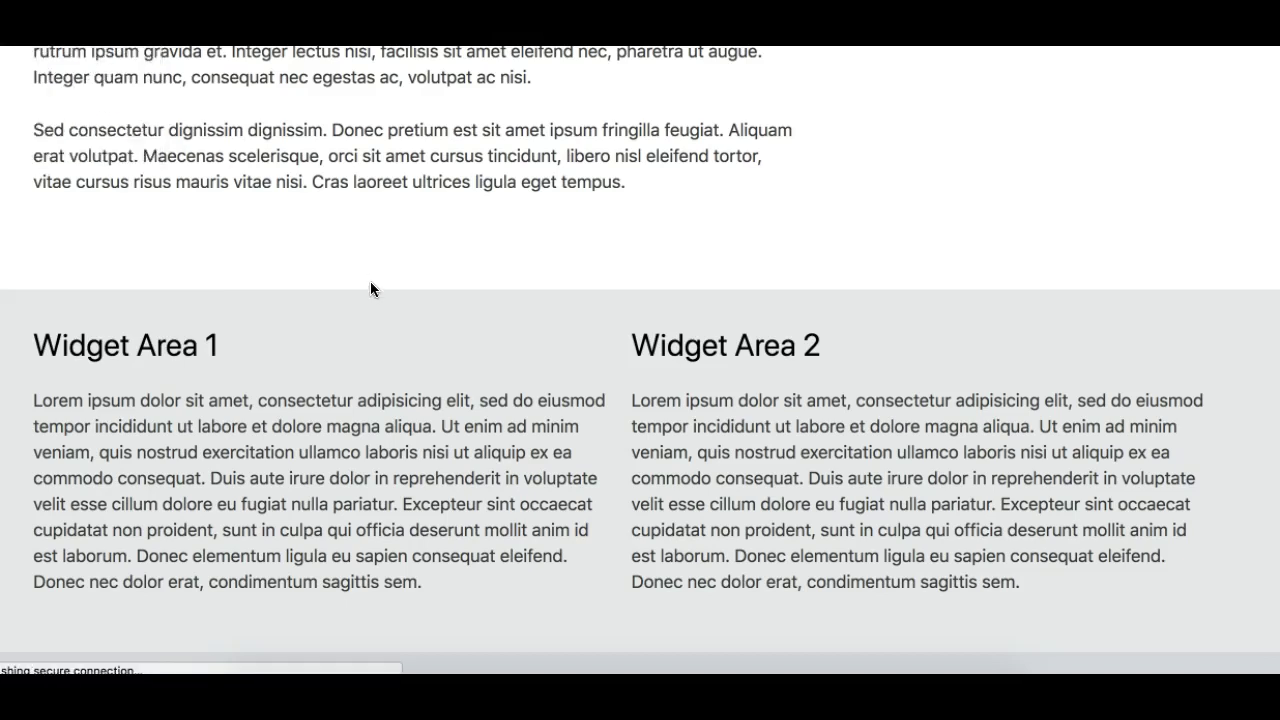
{"action": "scroll", "coordinate": [371, 298], "scroll_direction": "down", "scroll_amount": 4}
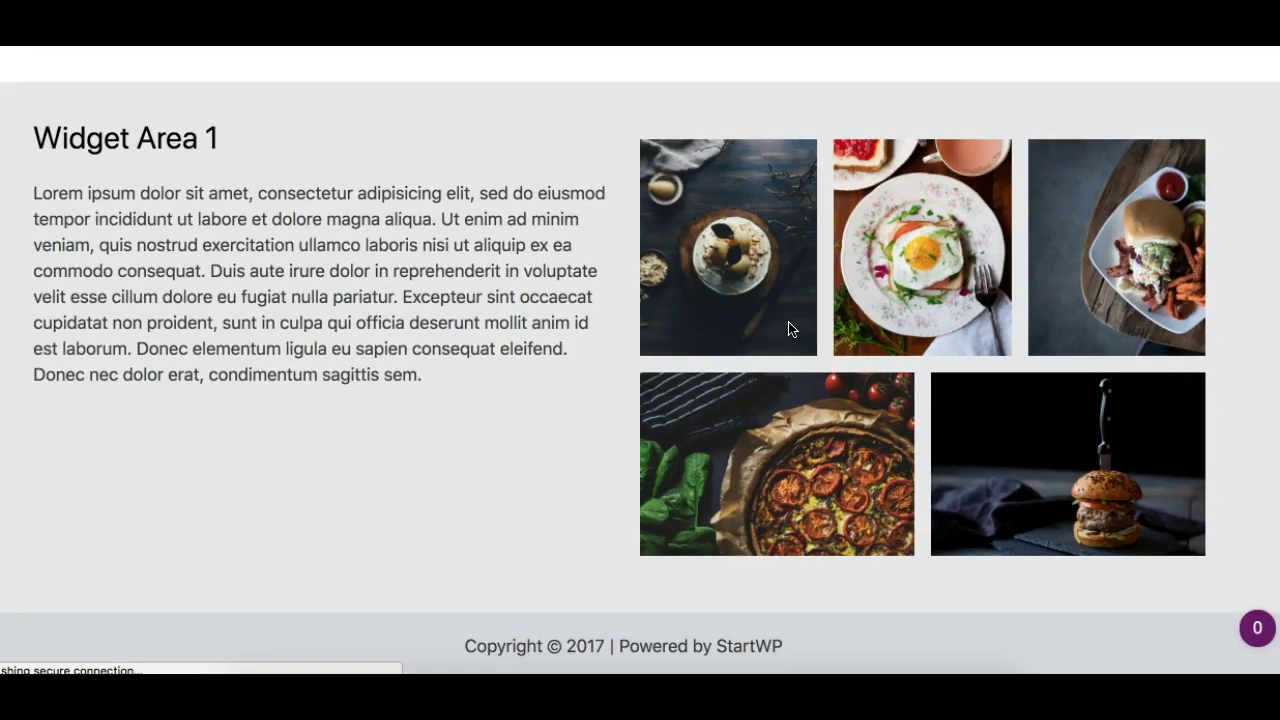
{"action": "scroll", "coordinate": [788, 329], "scroll_direction": "up", "scroll_amount": 9}
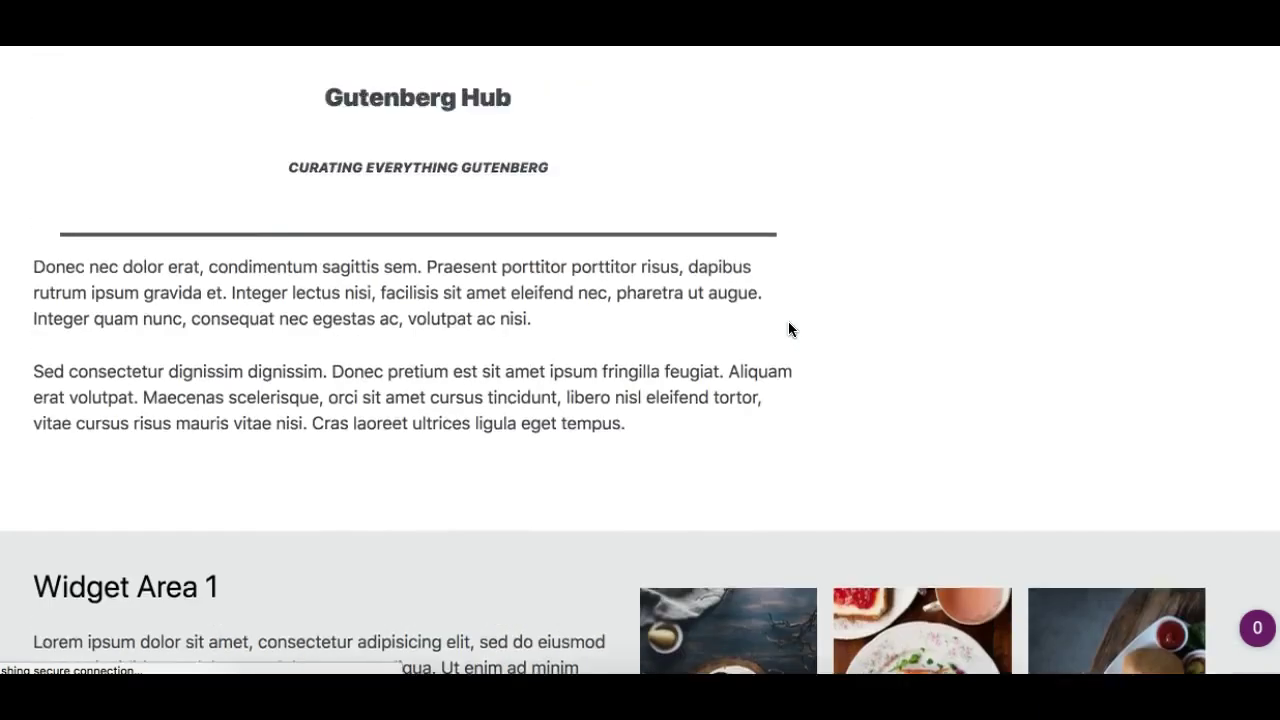
{"action": "scroll", "coordinate": [790, 329], "scroll_direction": "up", "scroll_amount": 15}
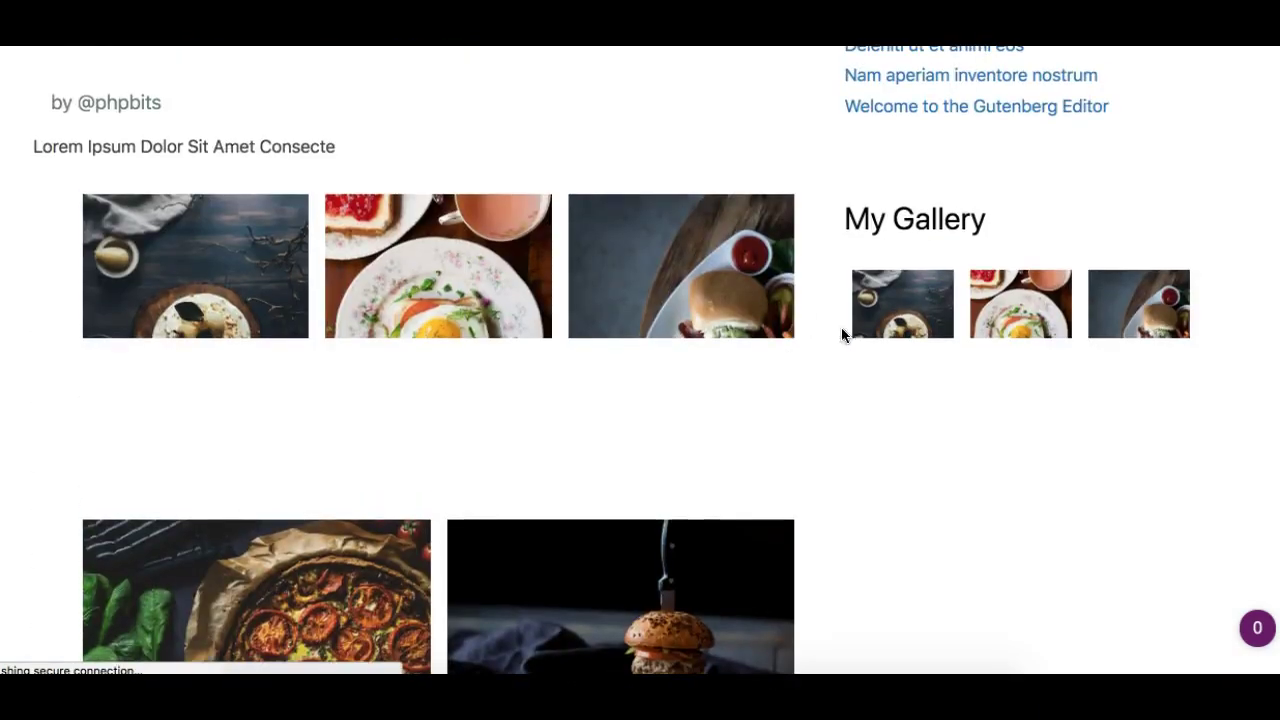
{"action": "scroll", "coordinate": [680, 325], "scroll_direction": "up", "scroll_amount": 7}
{"action": "scroll", "coordinate": [680, 325], "scroll_direction": "down", "scroll_amount": 15}
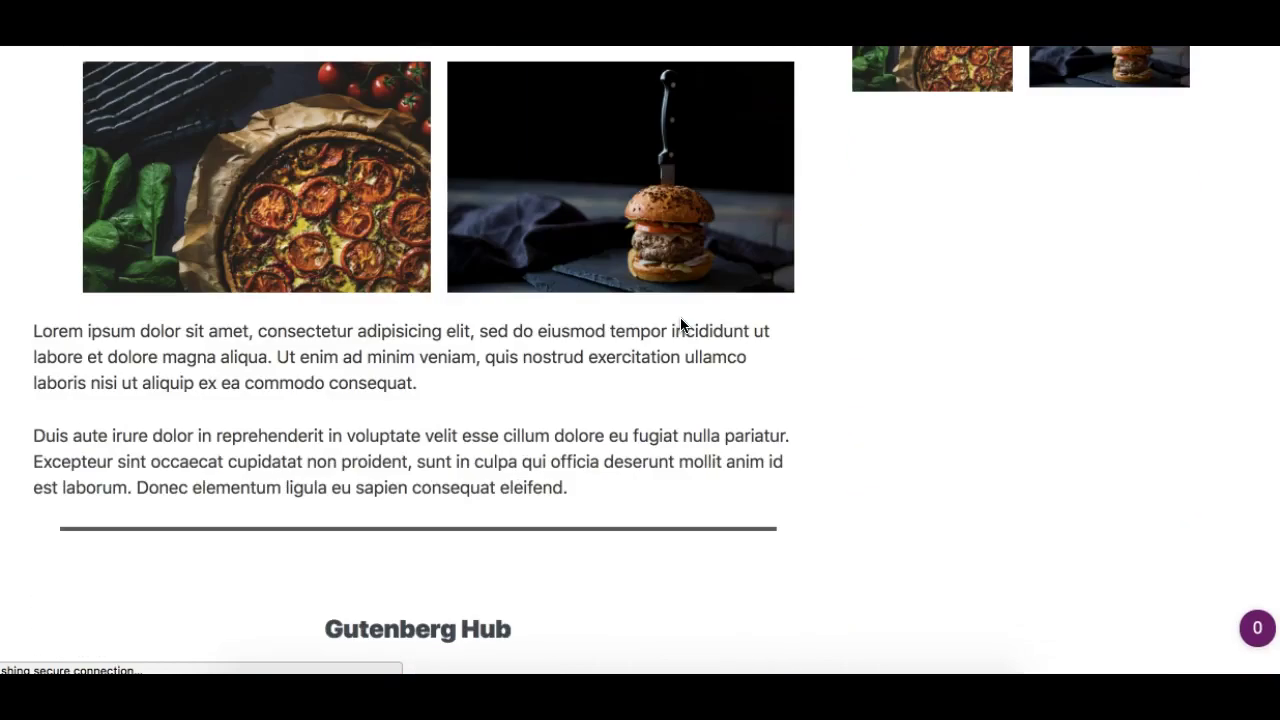
{"action": "scroll", "coordinate": [680, 325], "scroll_direction": "up", "scroll_amount": 1}
{"action": "scroll", "coordinate": [680, 325], "scroll_direction": "up", "scroll_amount": 4}
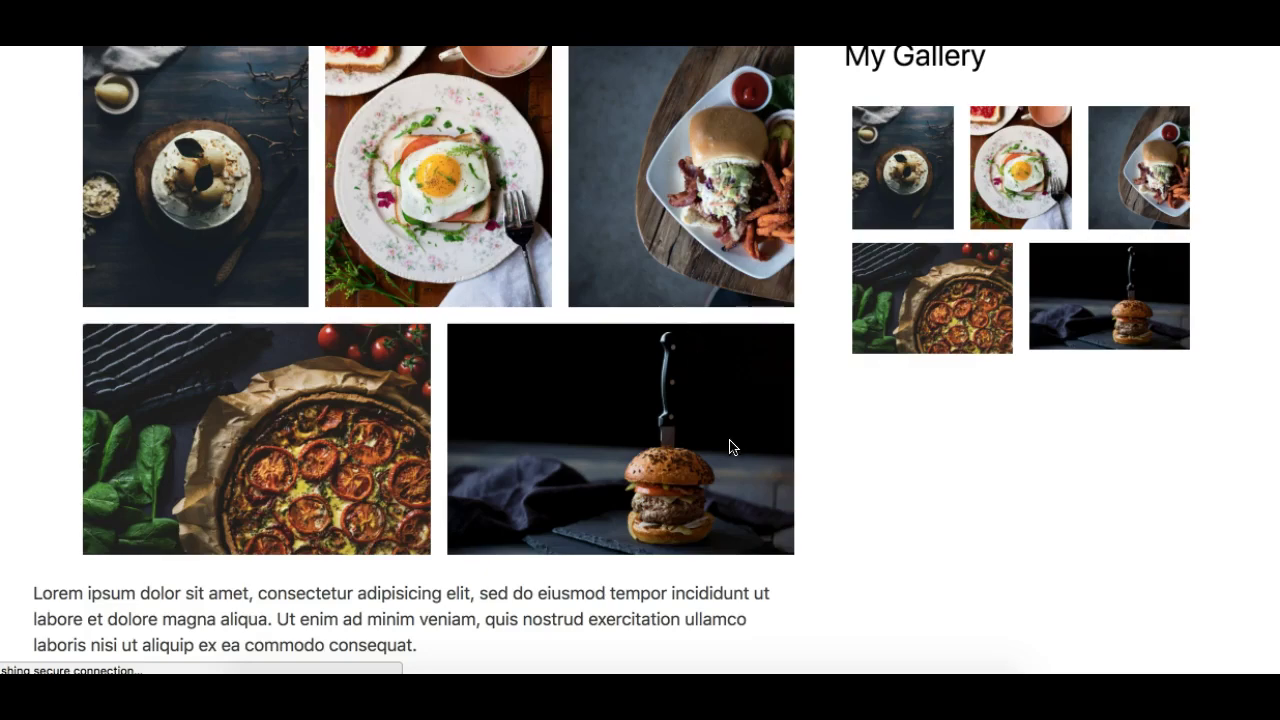
{"action": "scroll", "coordinate": [729, 447], "scroll_direction": "up", "scroll_amount": 10}
{"action": "scroll", "coordinate": [729, 447], "scroll_direction": "down", "scroll_amount": 18}
{"action": "scroll", "coordinate": [729, 447], "scroll_direction": "up", "scroll_amount": 17}
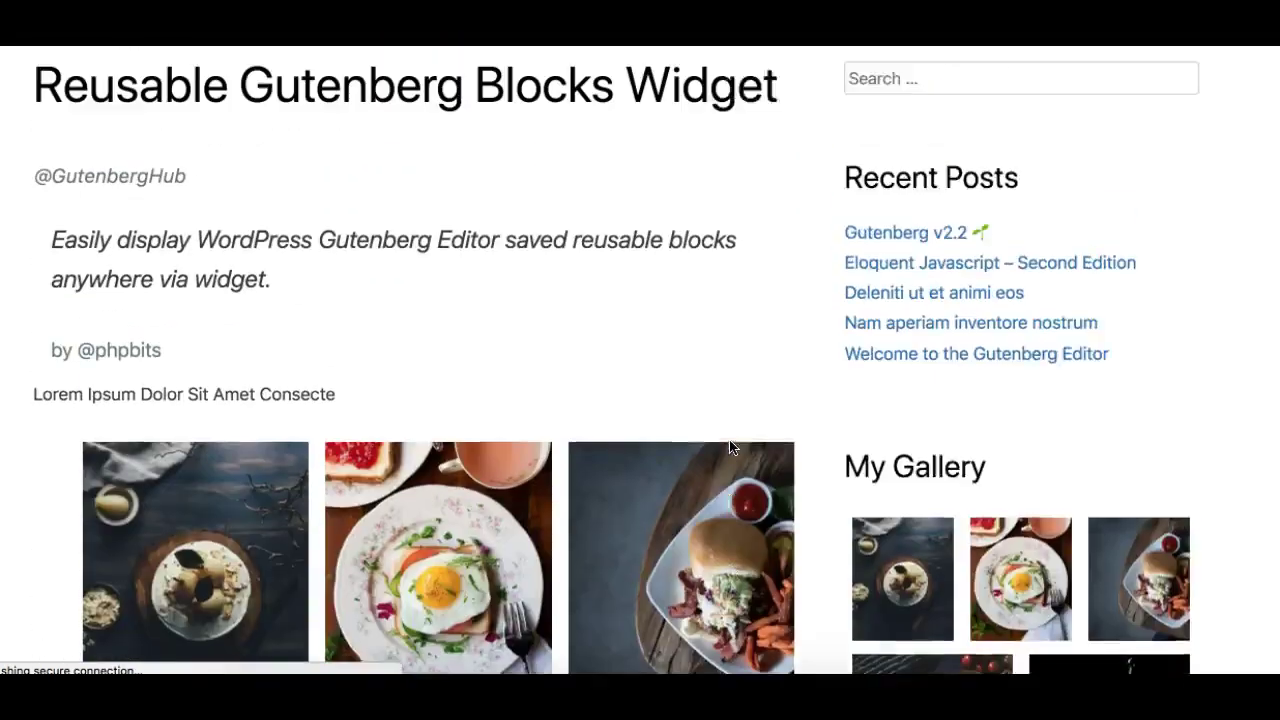
{"action": "scroll", "coordinate": [729, 447], "scroll_direction": "up", "scroll_amount": 3}
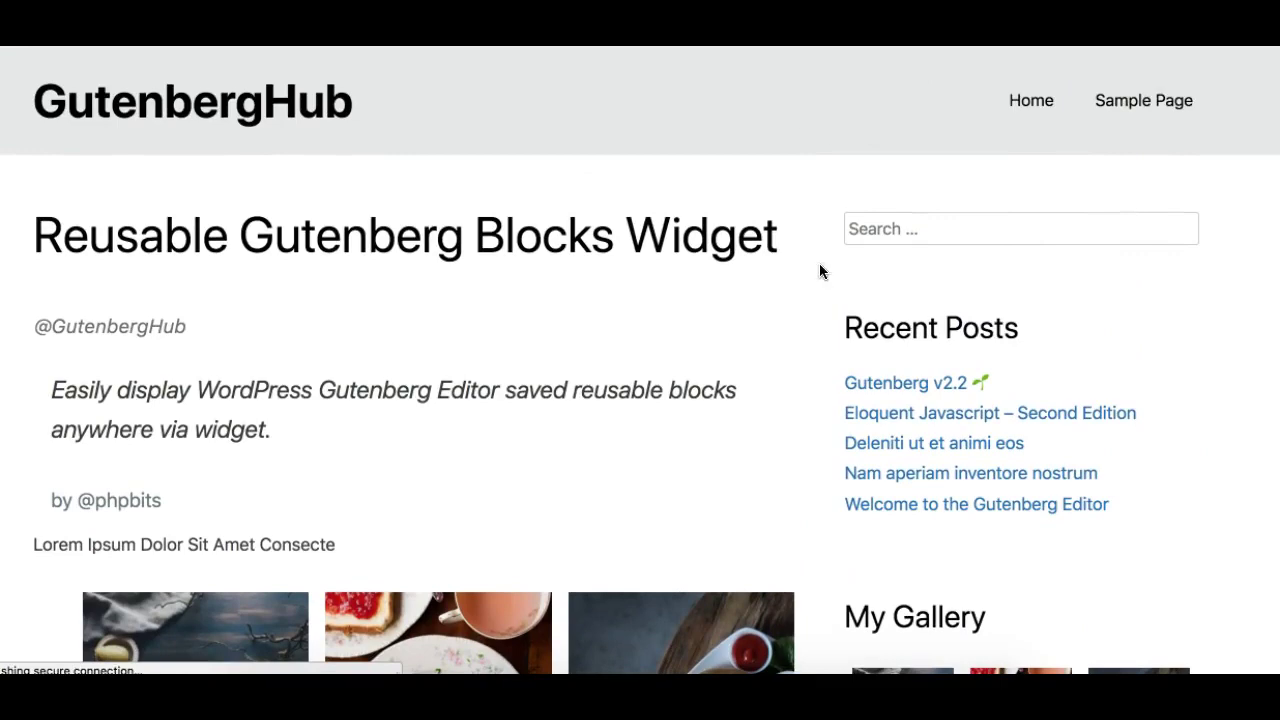
{"action": "scroll", "coordinate": [819, 263], "scroll_direction": "down", "scroll_amount": 20}
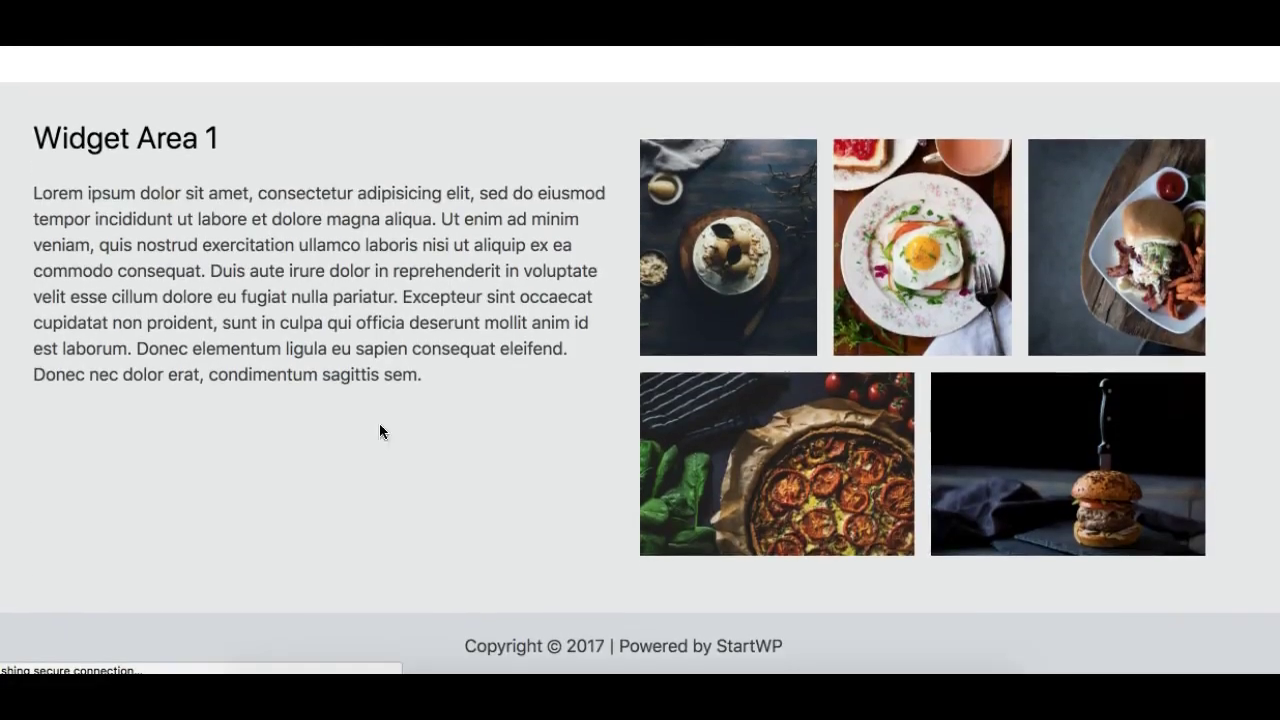
{"action": "scroll", "coordinate": [597, 362], "scroll_direction": "up", "scroll_amount": 8}
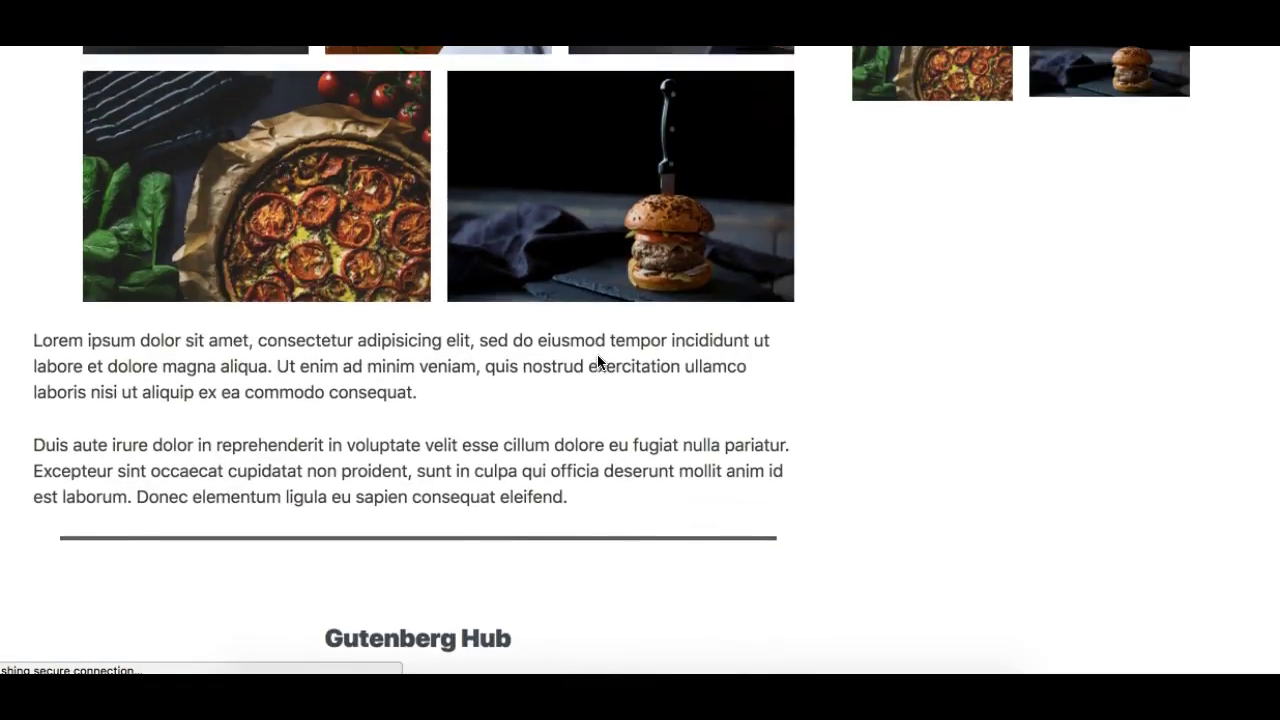
{"action": "scroll", "coordinate": [640, 356], "scroll_direction": "up", "scroll_amount": 5}
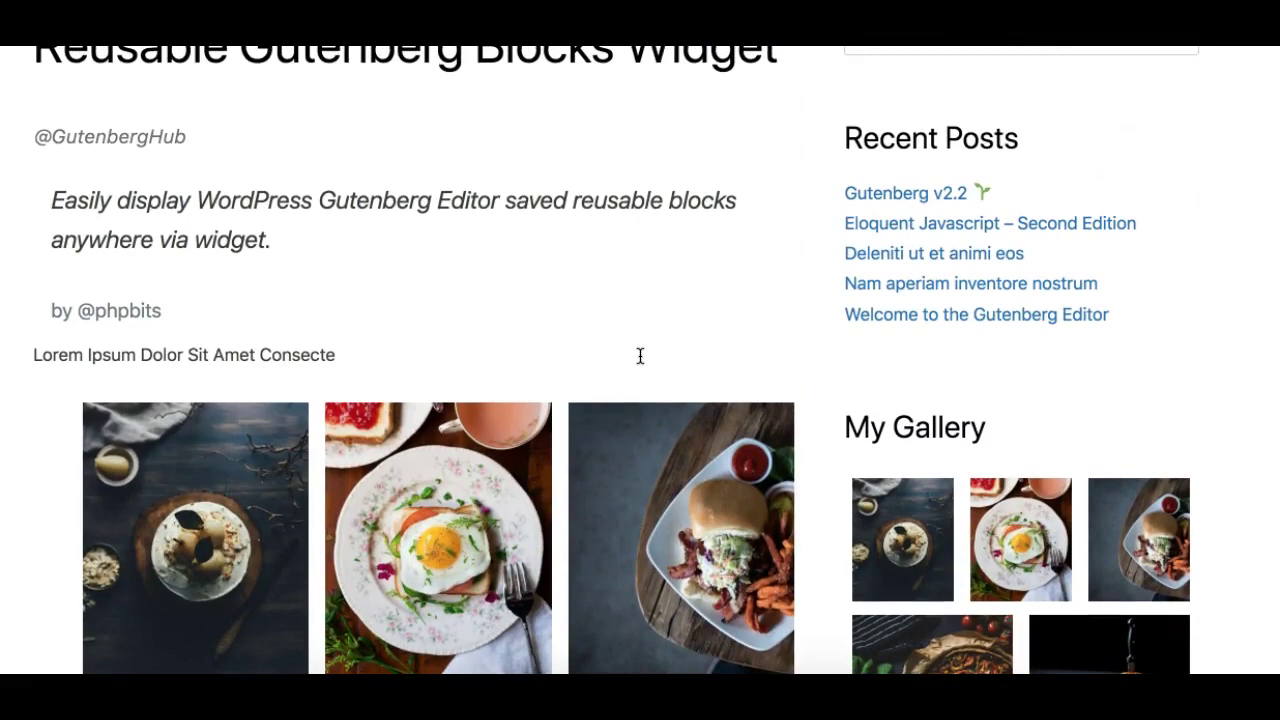
{"action": "scroll", "coordinate": [698, 327], "scroll_direction": "down", "scroll_amount": 10}
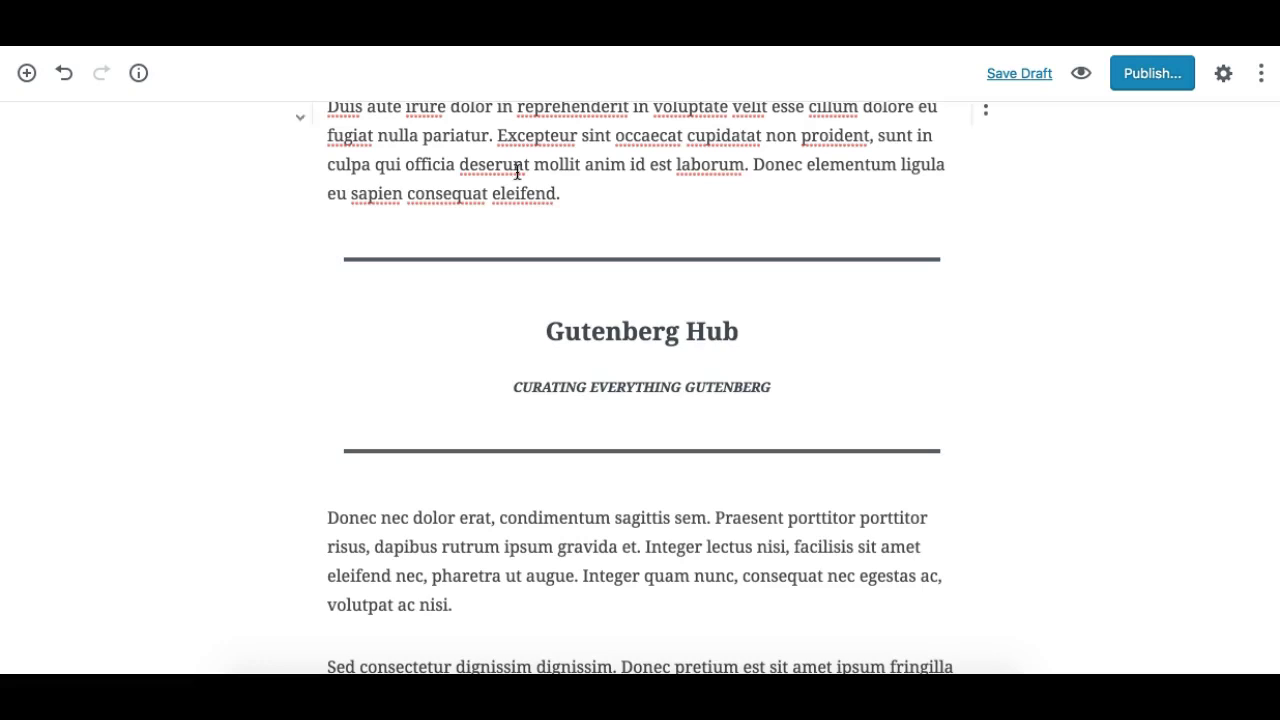
- Put the embedded My Gallery reusable block in the post into edit mode
{"action": "scroll", "coordinate": [522, 283], "scroll_direction": "up", "scroll_amount": 5}
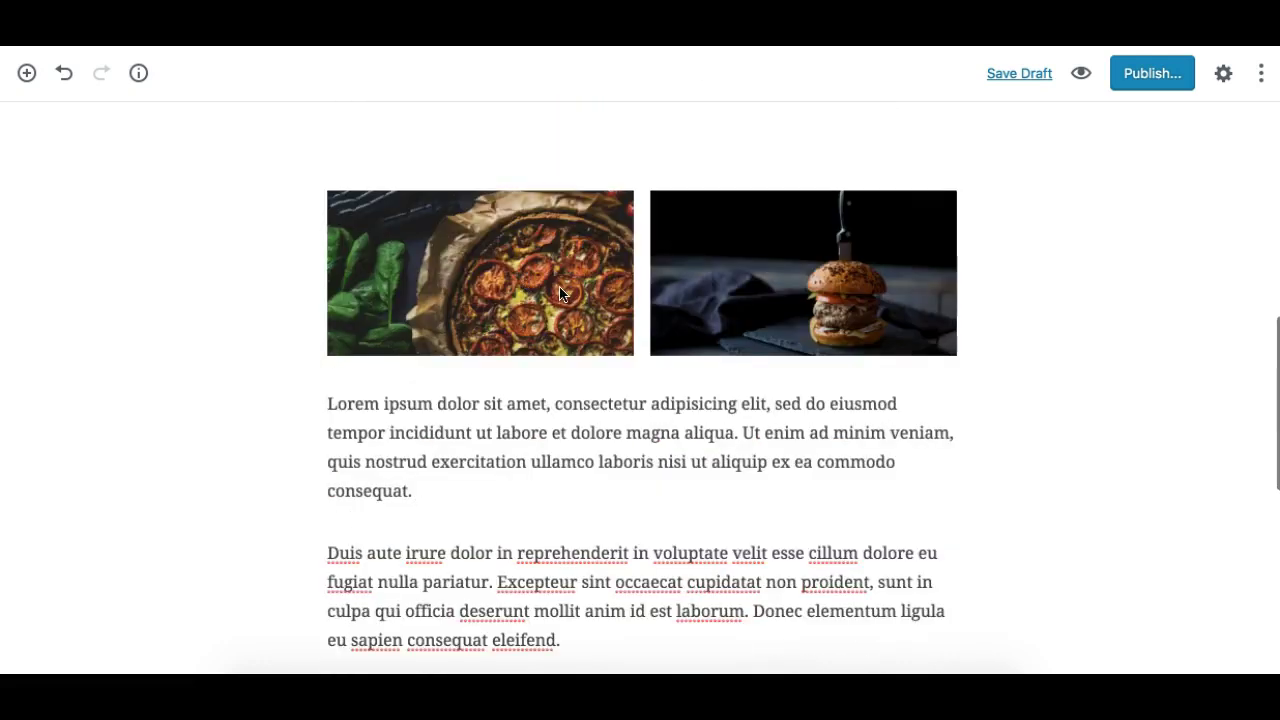
{"action": "scroll", "coordinate": [660, 285], "scroll_direction": "up", "scroll_amount": 2}
{"action": "scroll", "coordinate": [672, 277], "scroll_direction": "up", "scroll_amount": 3}
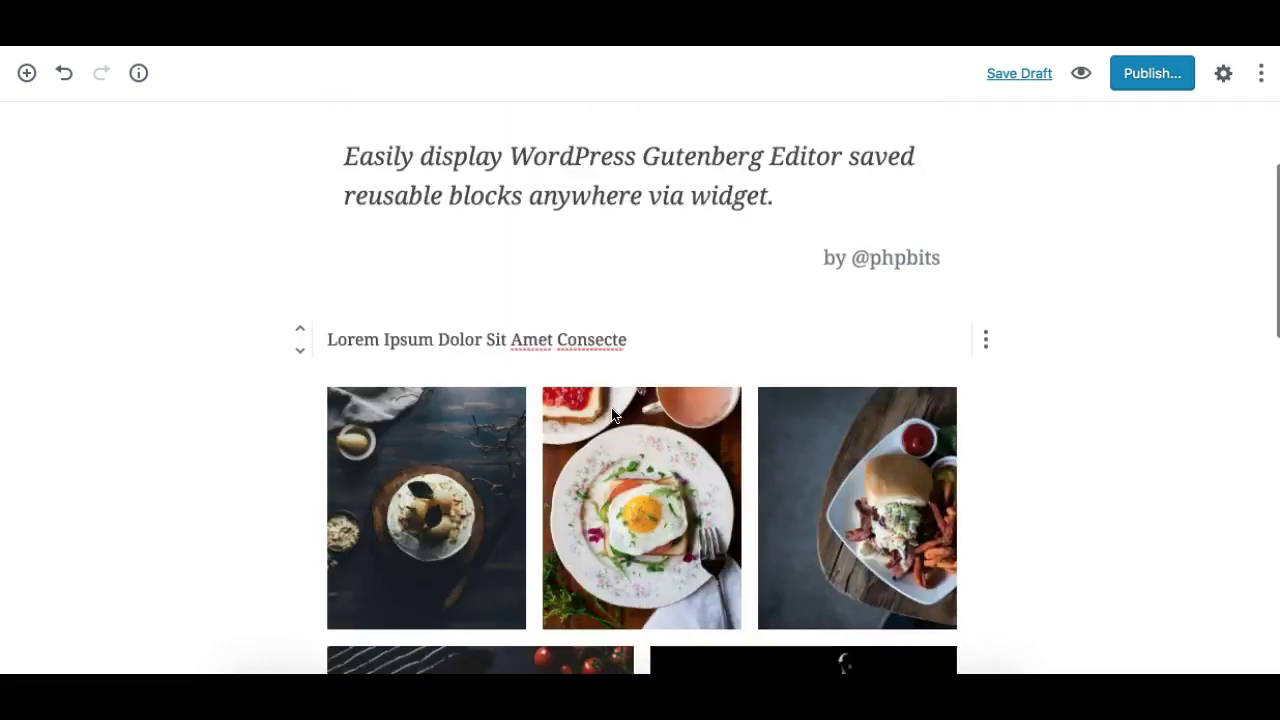
{"action": "scroll", "coordinate": [611, 407], "scroll_direction": "down", "scroll_amount": 5}
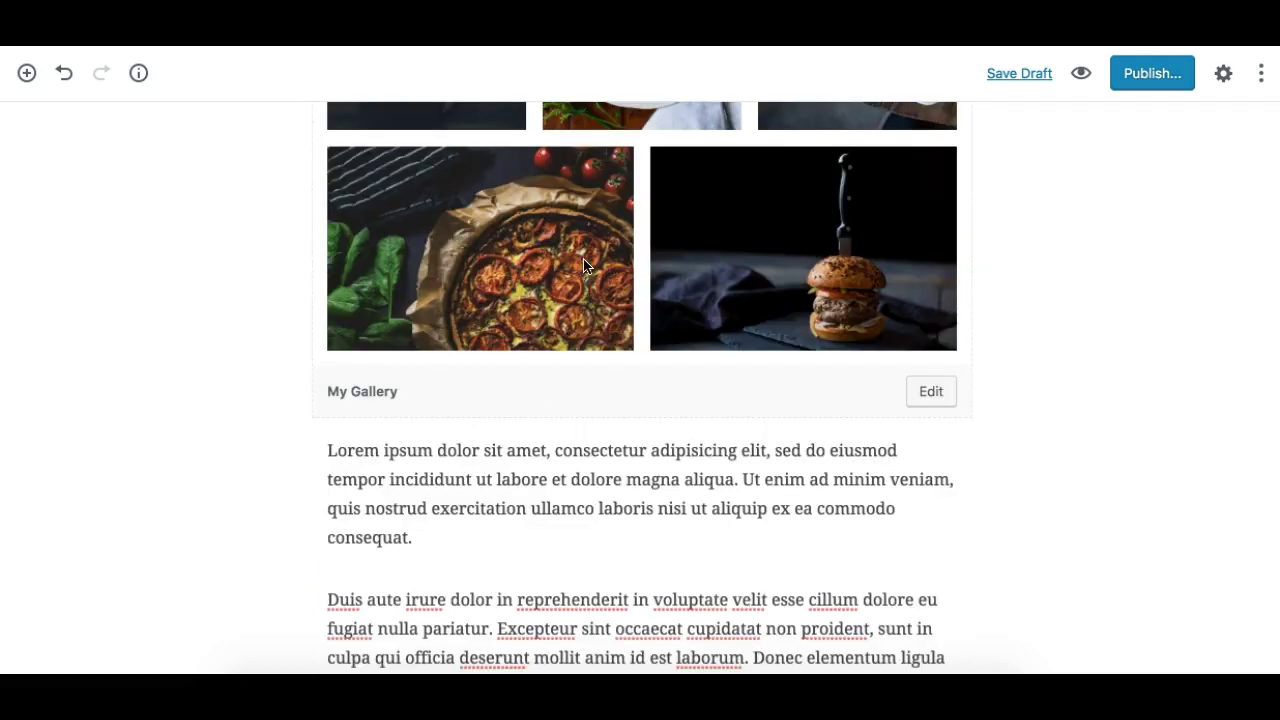
{"action": "scroll", "coordinate": [746, 270], "scroll_direction": "up", "scroll_amount": 3}
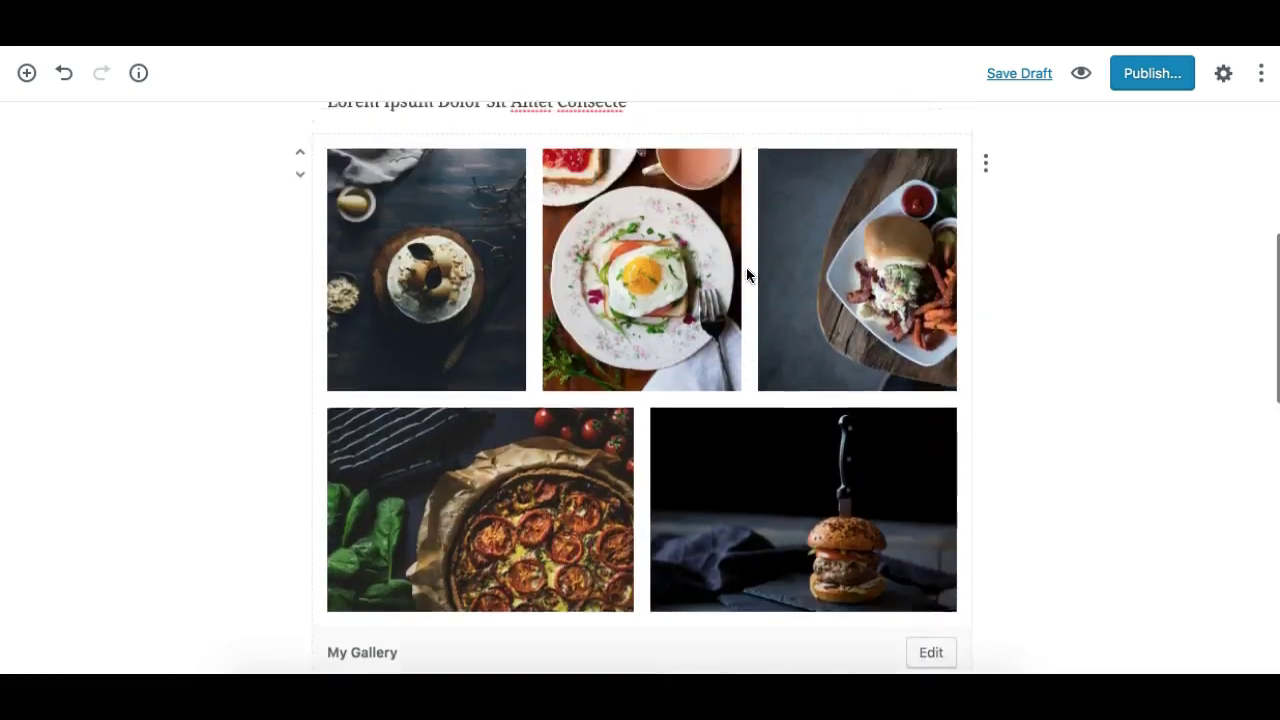
{"action": "scroll", "coordinate": [746, 274], "scroll_direction": "down", "scroll_amount": 2}
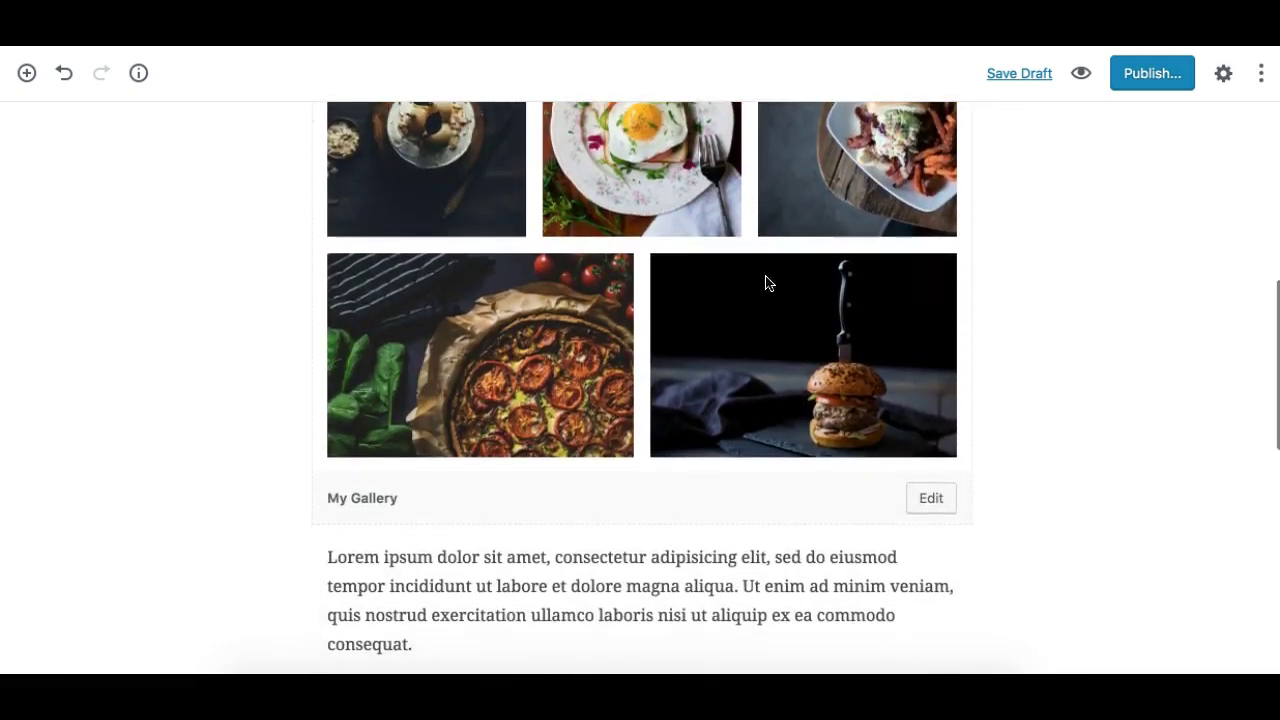
{"action": "left_click", "coordinate": [925, 503]}
{"action": "scroll", "coordinate": [550, 275], "scroll_direction": "up", "scroll_amount": 2}
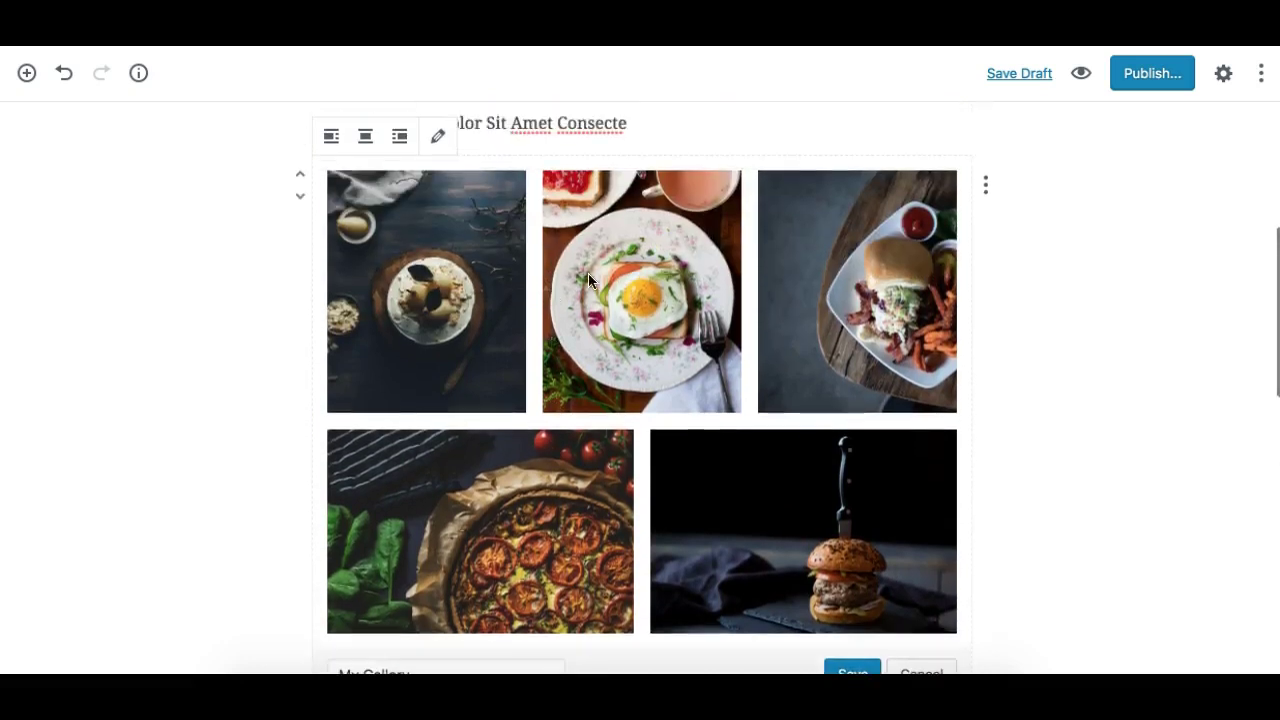
- Swap the fried-egg photo for the orange soup photo in the gallery's images
{"action": "left_click", "coordinate": [437, 137]}
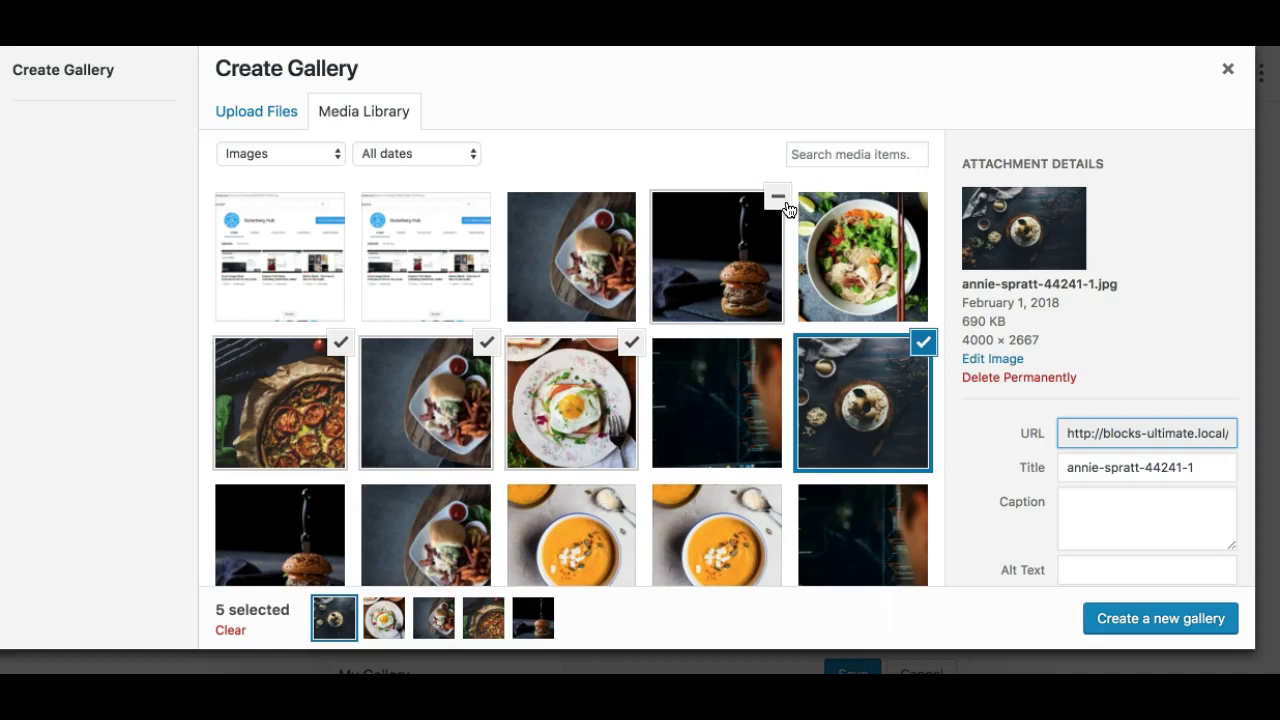
{"action": "left_click", "coordinate": [631, 343]}
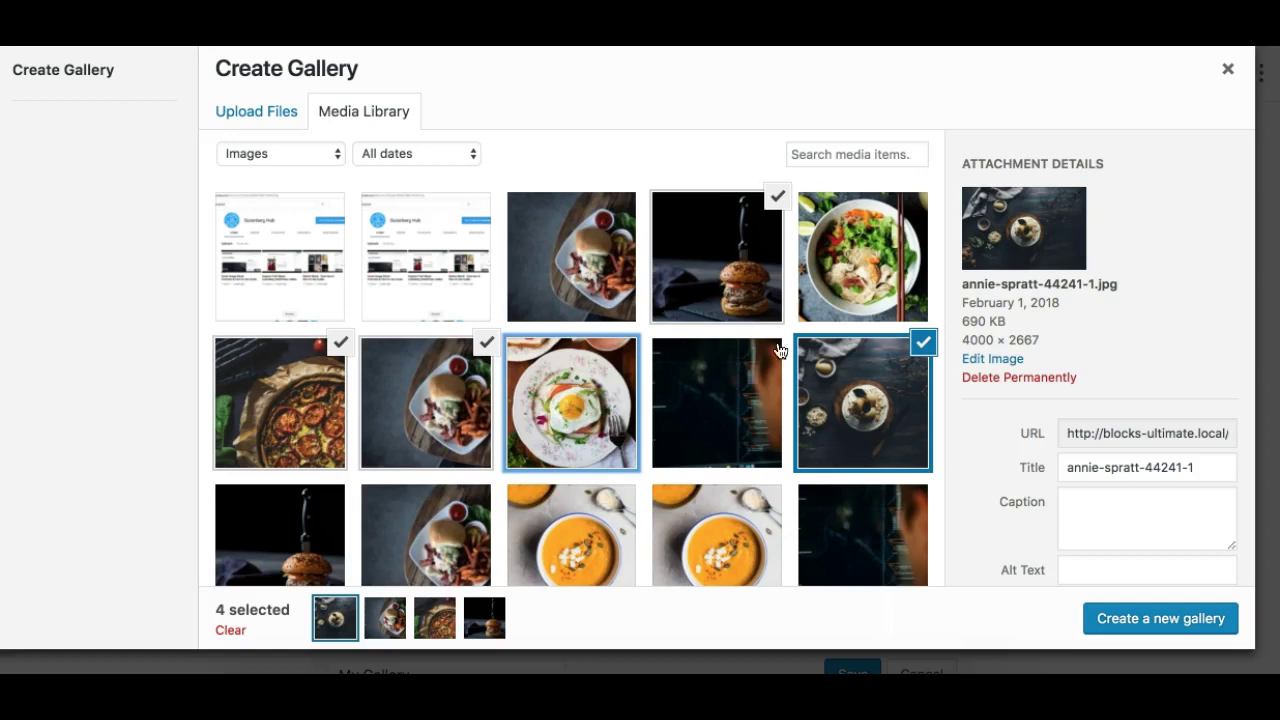
{"action": "scroll", "coordinate": [705, 500], "scroll_direction": "down", "scroll_amount": 1}
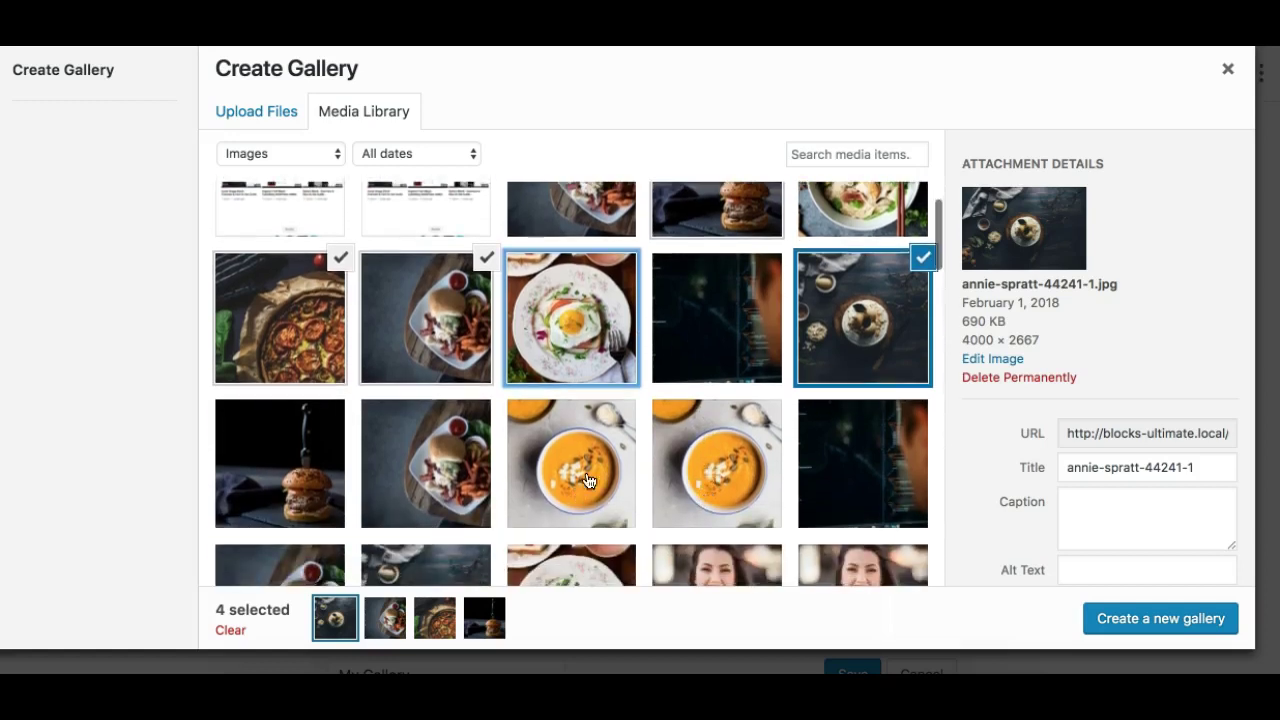
{"action": "left_click", "coordinate": [582, 487]}
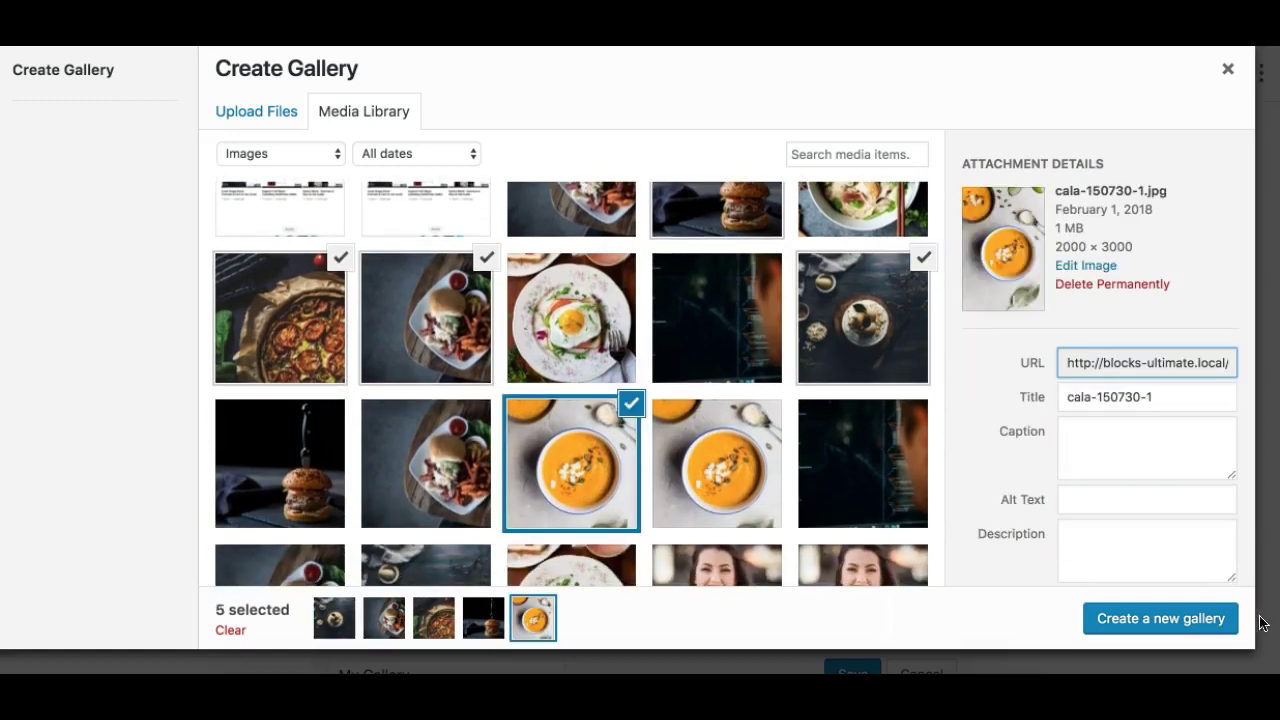
{"action": "left_click", "coordinate": [1100, 625]}
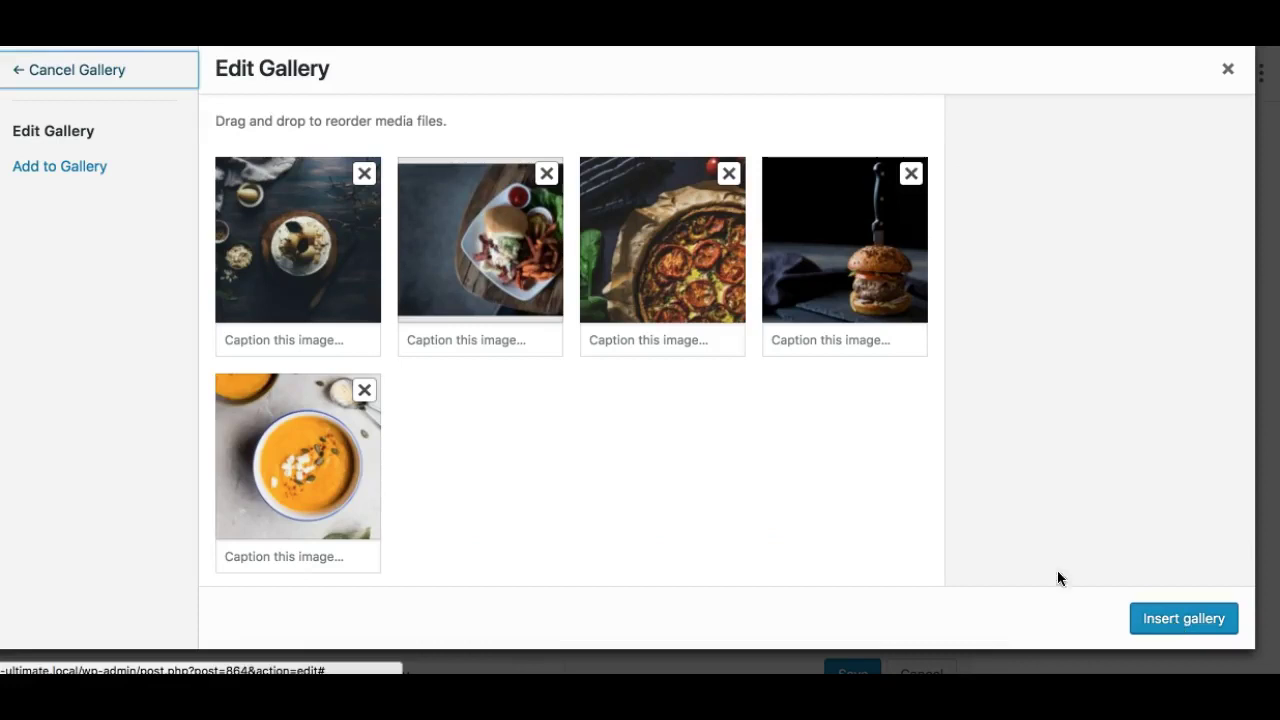
{"action": "left_click", "coordinate": [1149, 620]}
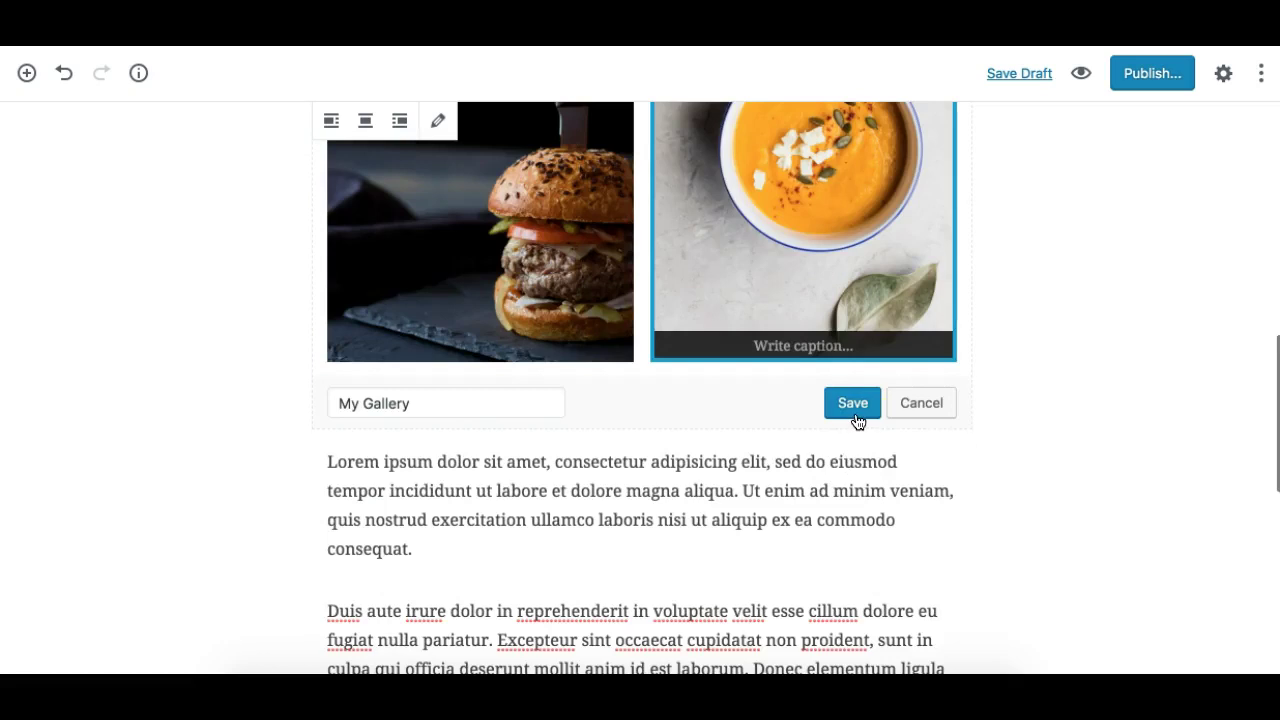
- Save the reusable My Gallery block so the soup-photo change reaches every placement
{"action": "left_click", "coordinate": [854, 417]}
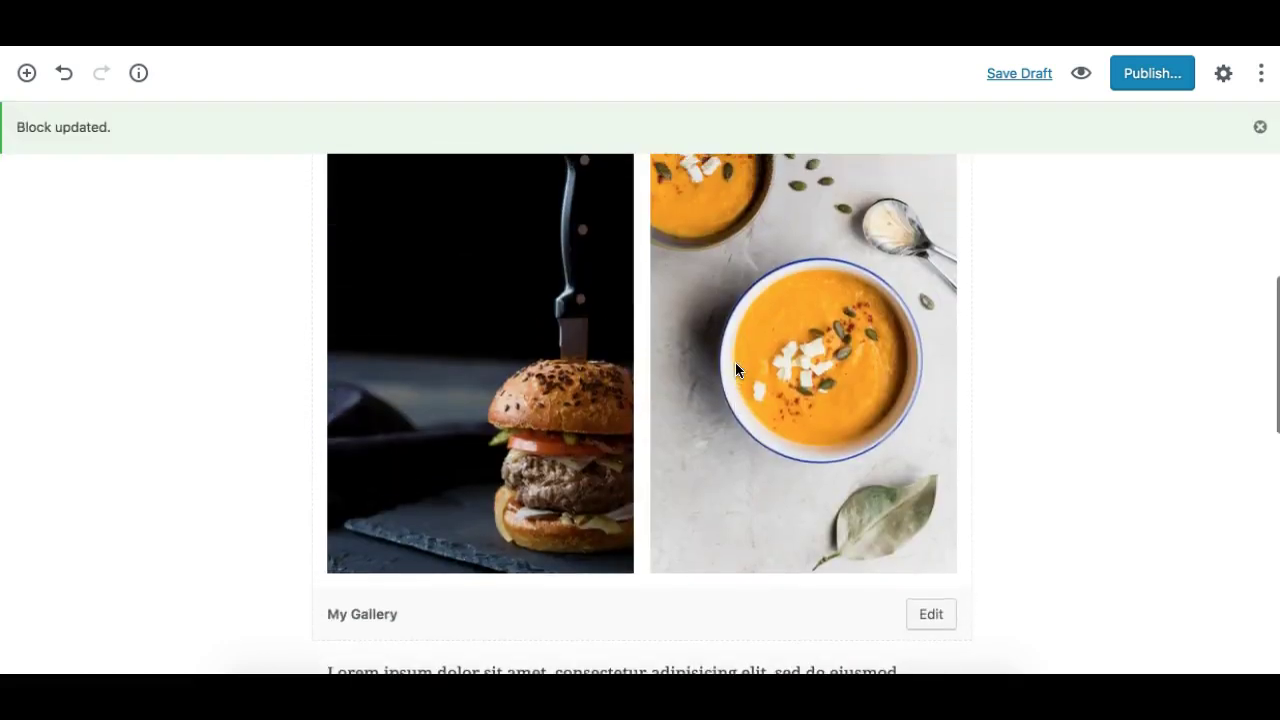
{"action": "scroll", "coordinate": [735, 369], "scroll_direction": "up", "scroll_amount": 1}
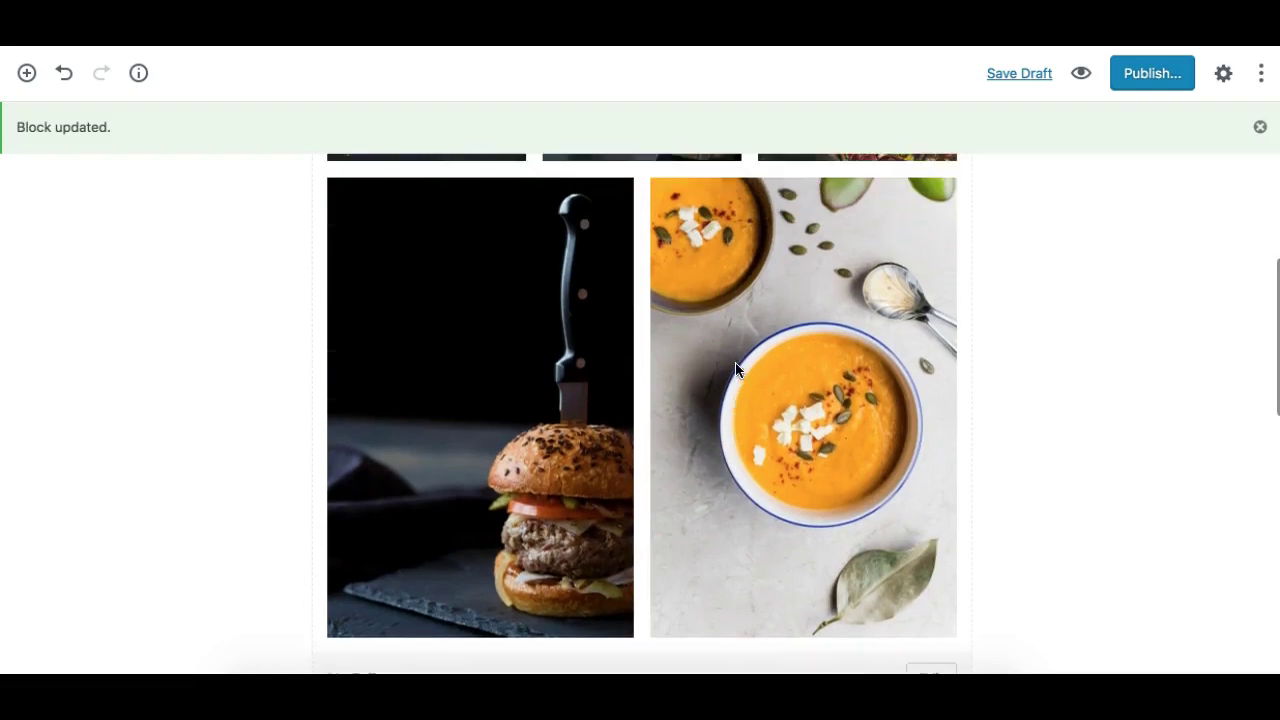
{"action": "scroll", "coordinate": [735, 369], "scroll_direction": "up", "scroll_amount": 2}
{"action": "scroll", "coordinate": [1020, 83], "scroll_direction": "up", "scroll_amount": 2}
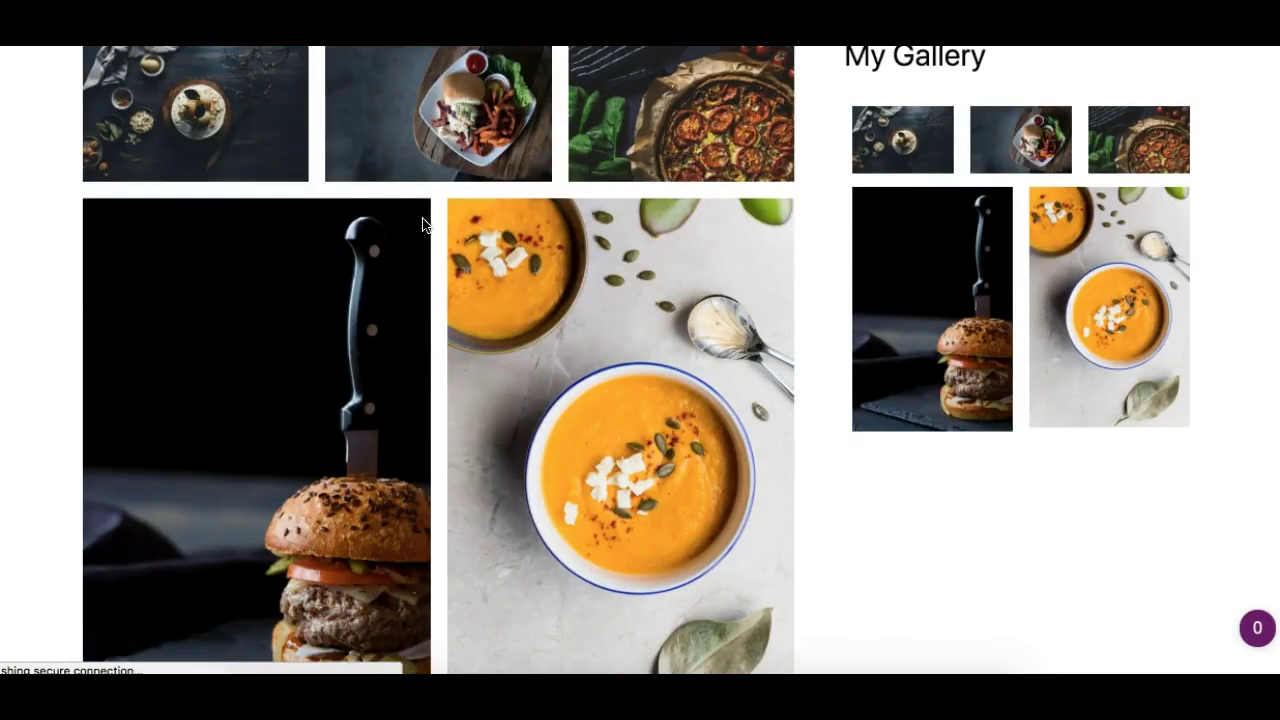
- Scroll the refreshed live post to confirm the soup photo in the content and sidebar galleries
{"action": "scroll", "coordinate": [1062, 300], "scroll_direction": "down", "scroll_amount": 5}
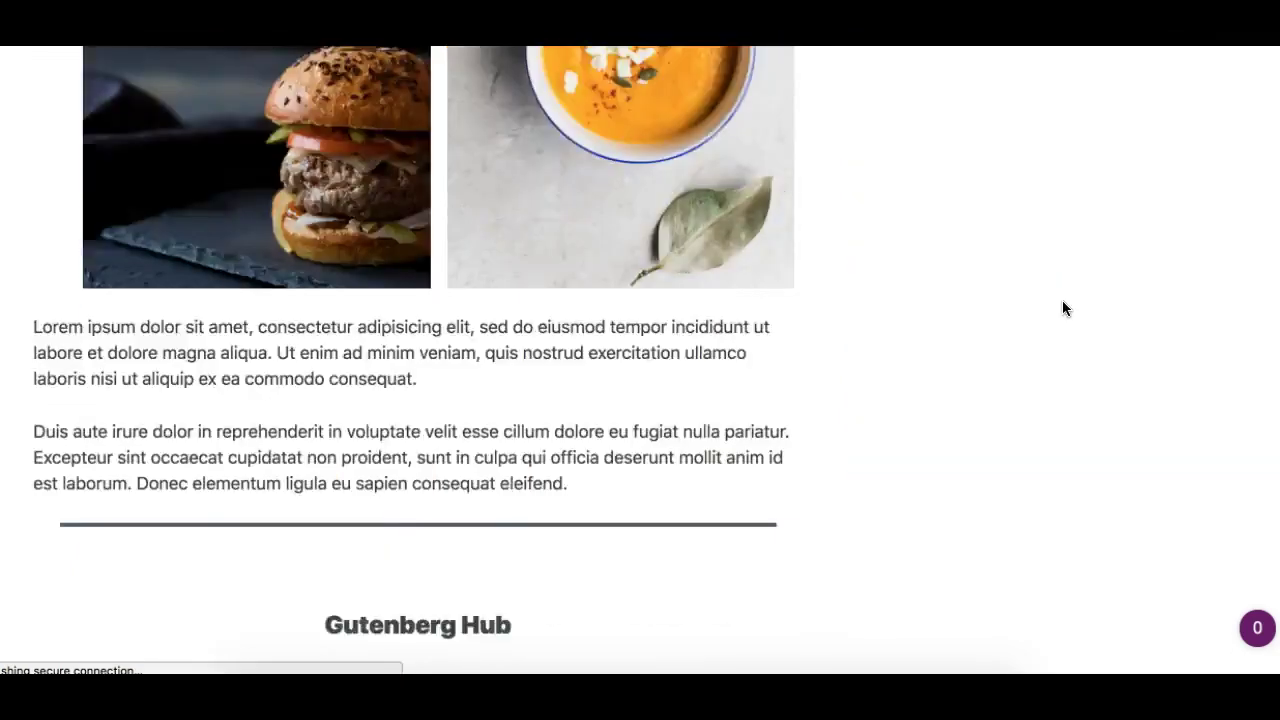
{"action": "scroll", "coordinate": [933, 259], "scroll_direction": "up", "scroll_amount": 2}
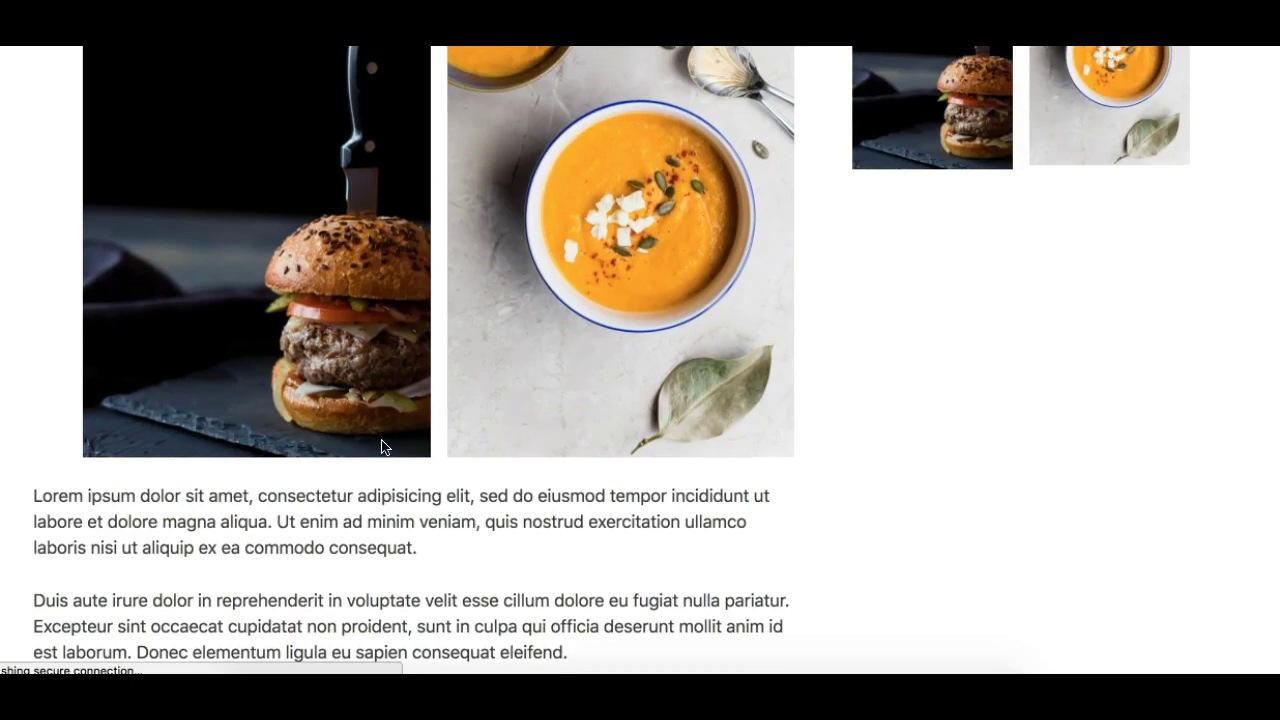
{"action": "scroll", "coordinate": [483, 347], "scroll_direction": "up", "scroll_amount": 10}
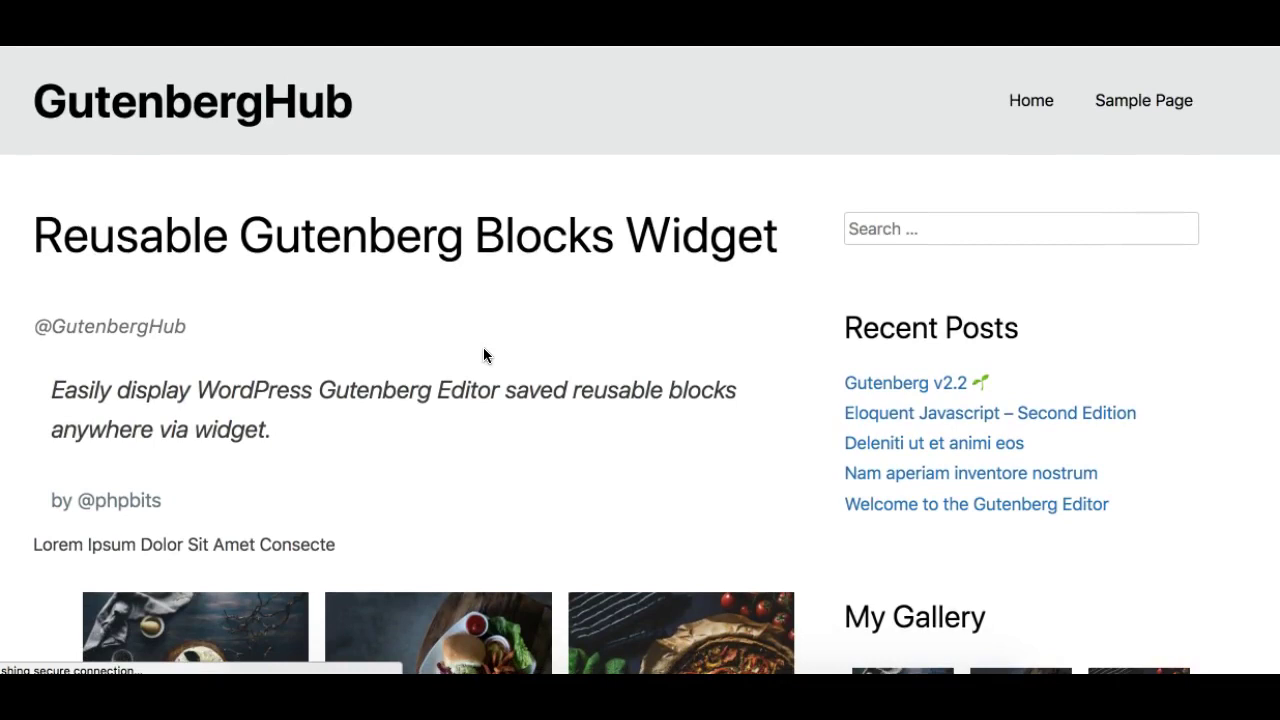